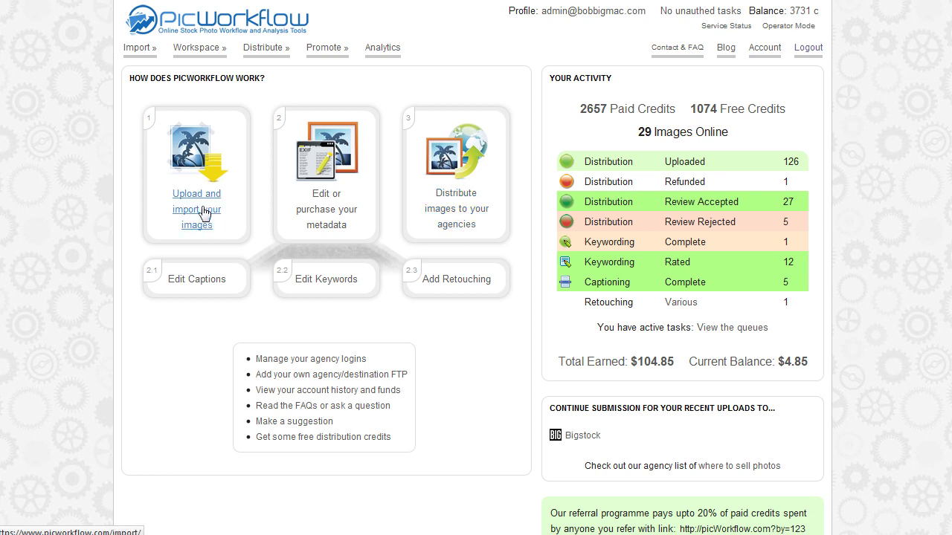
Open the upload and import page, try the Select Files picker, and inspect the FTP username.
{"action": "left_click", "coordinate": [212, 231]}
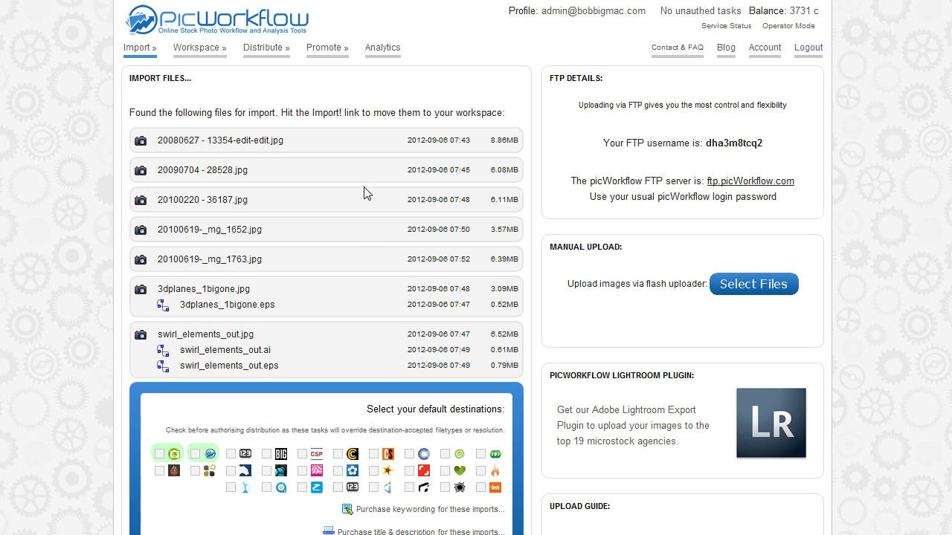
{"action": "left_click", "coordinate": [751, 293]}
{"action": "left_click", "coordinate": [752, 396]}
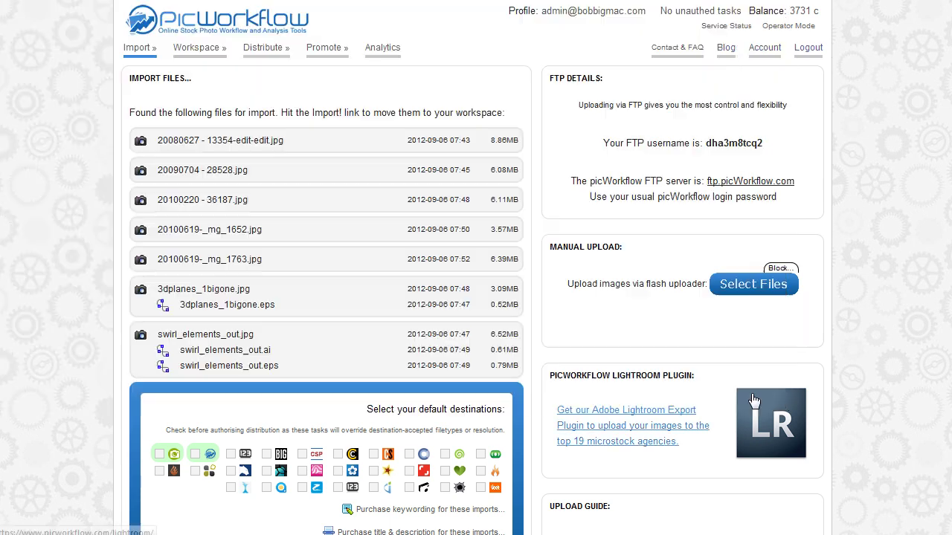
{"action": "double_click", "coordinate": [729, 146]}
{"action": "left_click", "coordinate": [783, 158]}
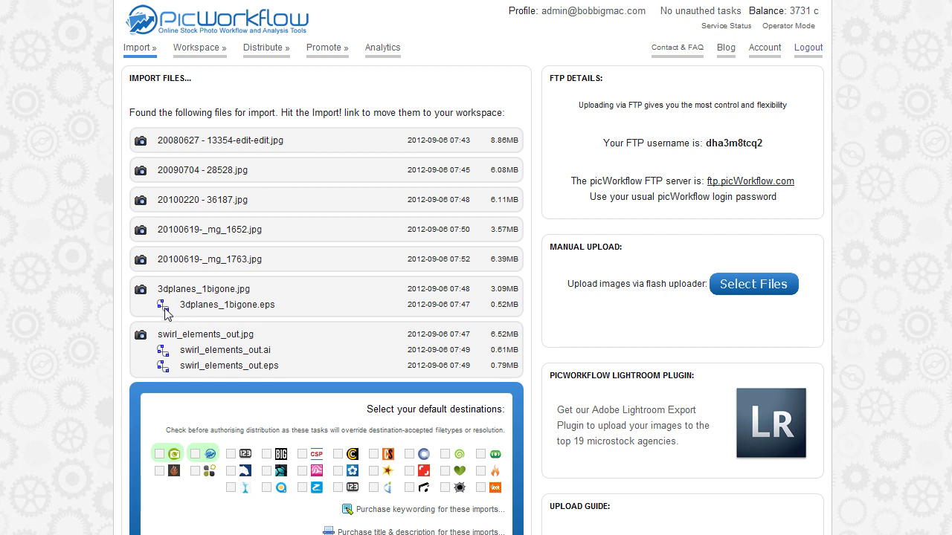
Review the Import Files list, including the 3dplanes_1bigone.eps entry and paired EPS/AI sources.
{"action": "left_click_drag", "start_coordinate": [180, 305], "coordinate": [249, 290]}
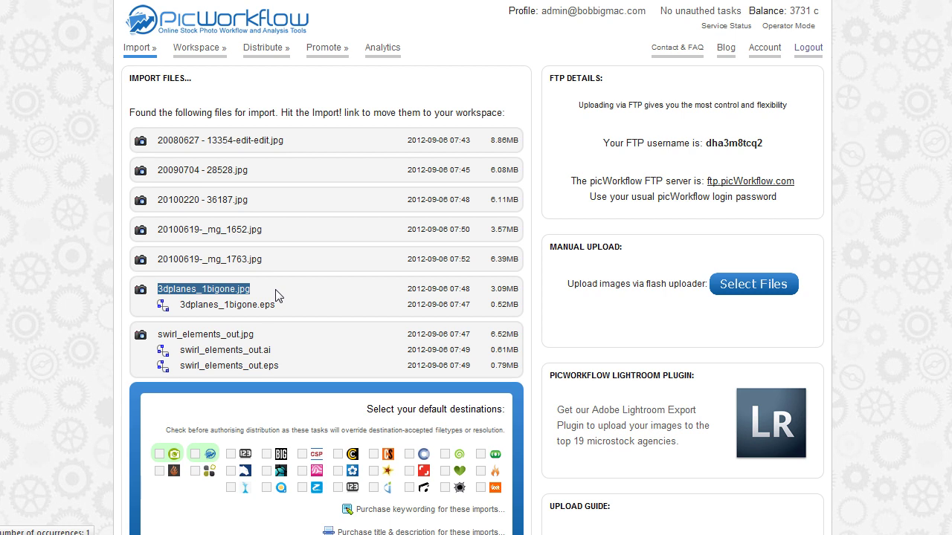
{"action": "left_click", "coordinate": [420, 303]}
{"action": "scroll", "coordinate": [423, 302], "scroll_direction": "down", "scroll_amount": 5}
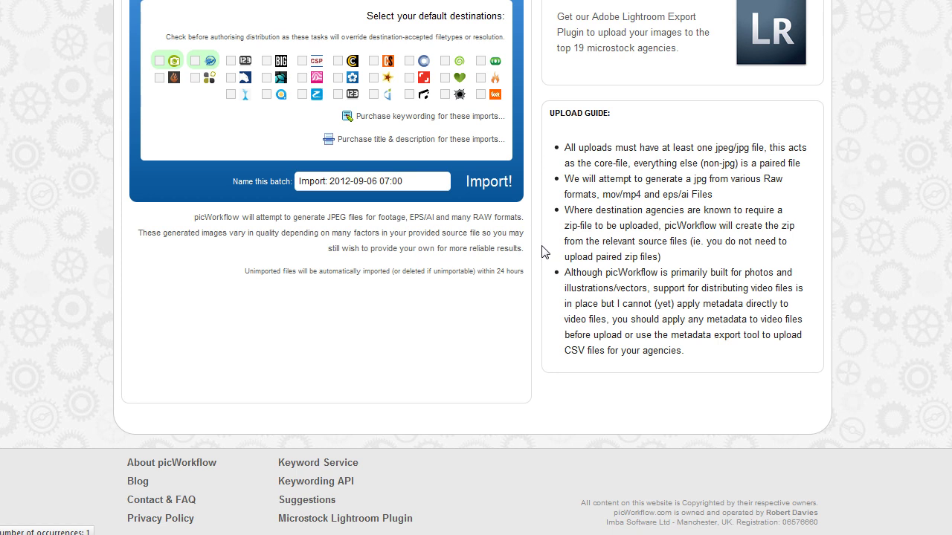
{"action": "scroll", "coordinate": [543, 253], "scroll_direction": "up", "scroll_amount": 2}
{"action": "scroll", "coordinate": [543, 253], "scroll_direction": "up", "scroll_amount": 3}
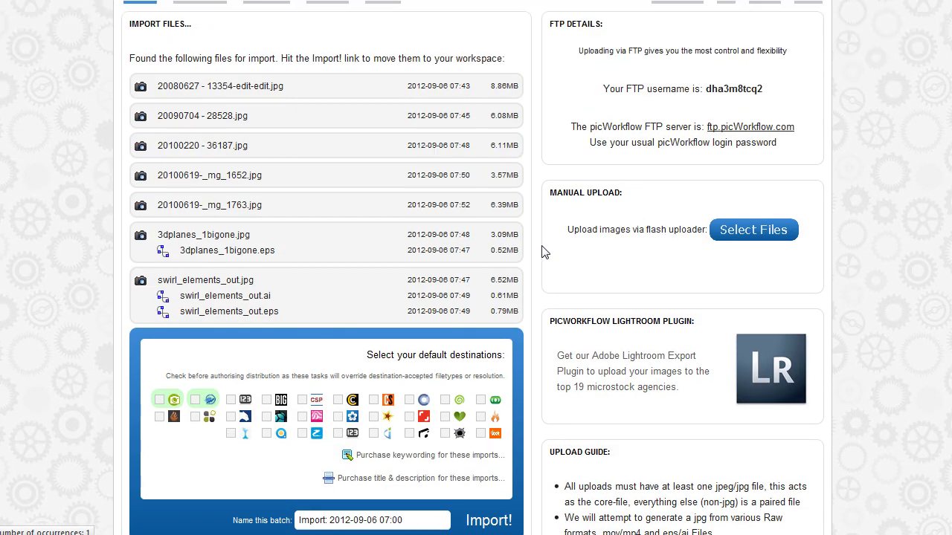
{"action": "scroll", "coordinate": [543, 253], "scroll_direction": "down", "scroll_amount": 2}
{"action": "scroll", "coordinate": [543, 252], "scroll_direction": "up", "scroll_amount": 3}
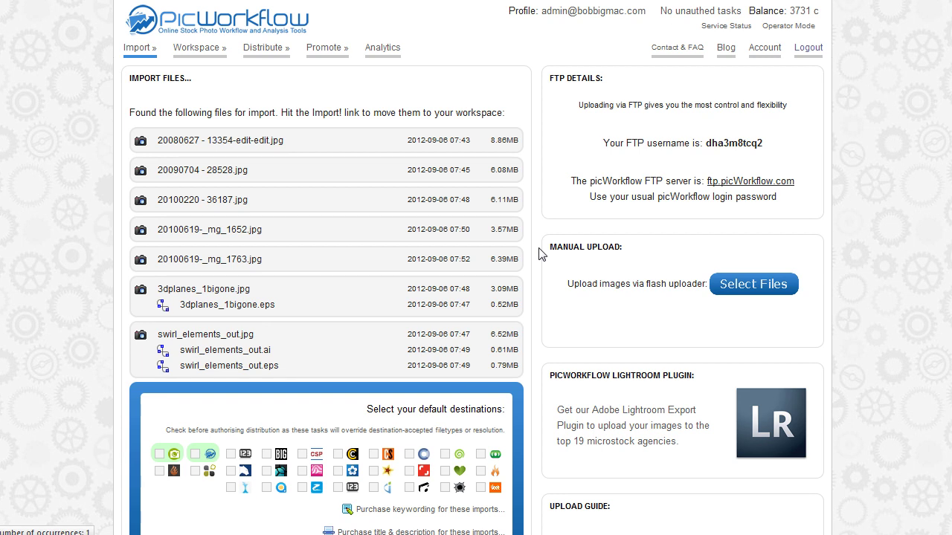
{"action": "scroll", "coordinate": [540, 253], "scroll_direction": "down", "scroll_amount": 2}
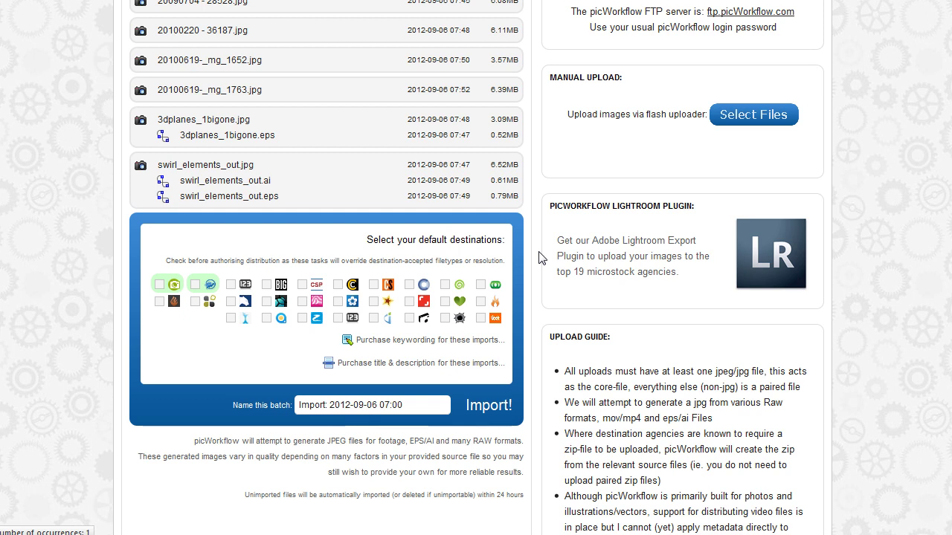
{"action": "scroll", "coordinate": [540, 257], "scroll_direction": "down", "scroll_amount": 2}
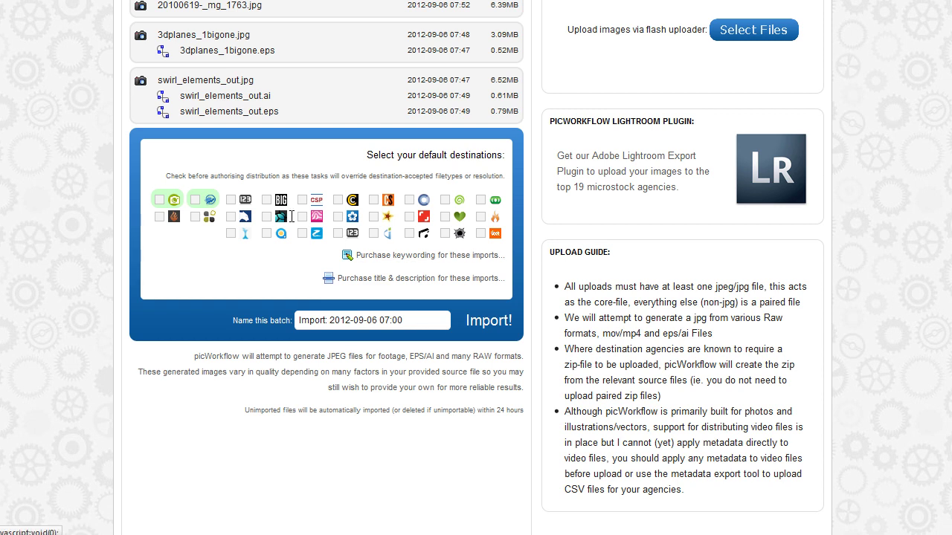
{"action": "scroll", "coordinate": [244, 193], "scroll_direction": "up", "scroll_amount": 5}
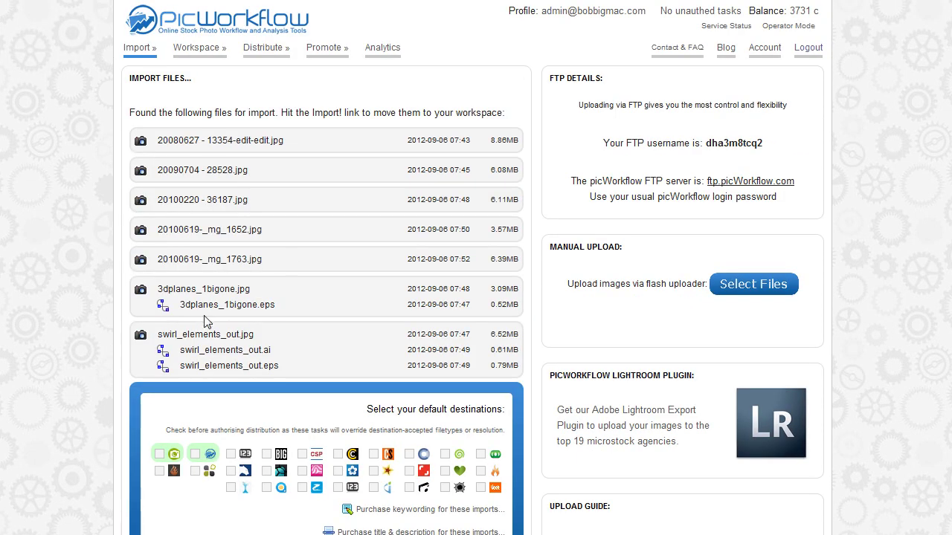
{"action": "scroll", "coordinate": [208, 334], "scroll_direction": "down", "scroll_amount": 3}
Tick the first two agencies under 'Select your default destinations'.
{"action": "left_click", "coordinate": [159, 200]}
{"action": "left_click", "coordinate": [194, 201]}
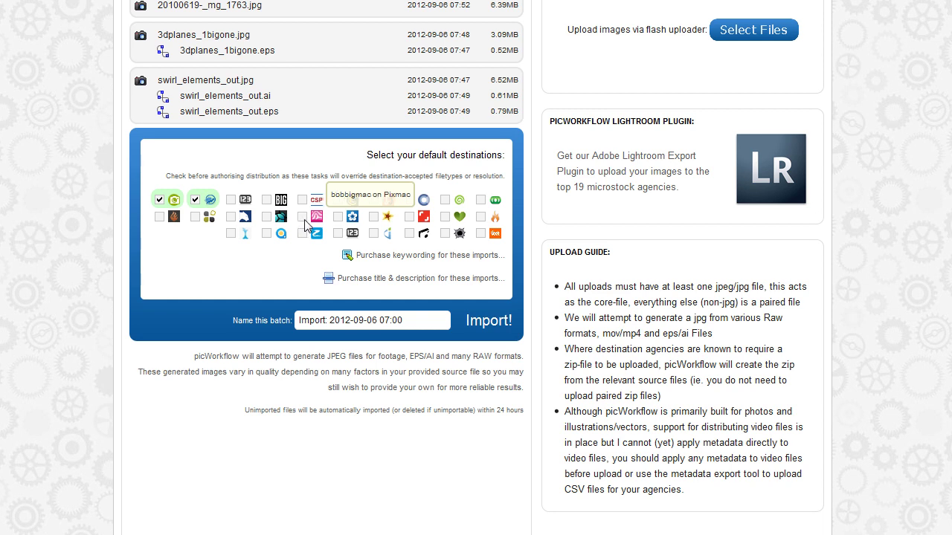
Open keywording purchase options and set 25 keywords per image with a higher per-keyword payment.
{"action": "left_click", "coordinate": [427, 255]}
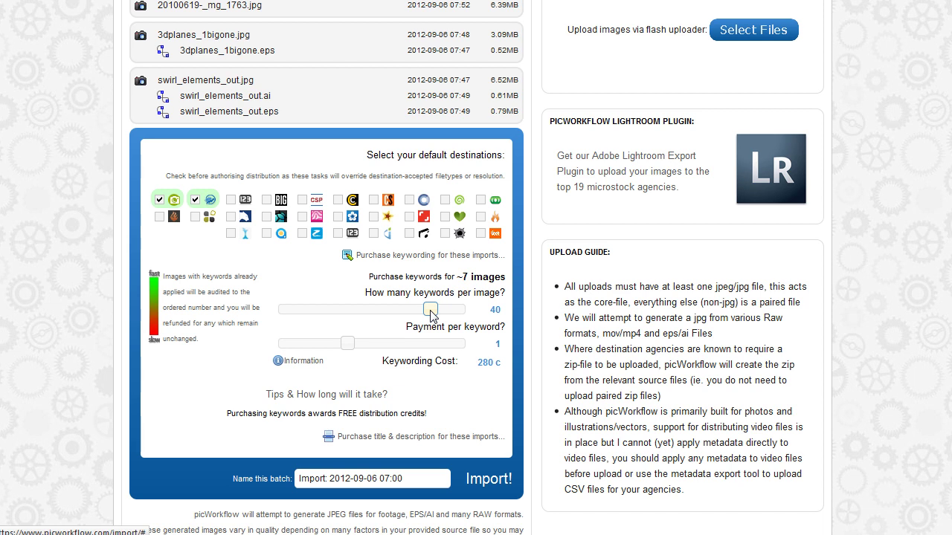
{"action": "left_click_drag", "start_coordinate": [431, 310], "coordinate": [354, 305]}
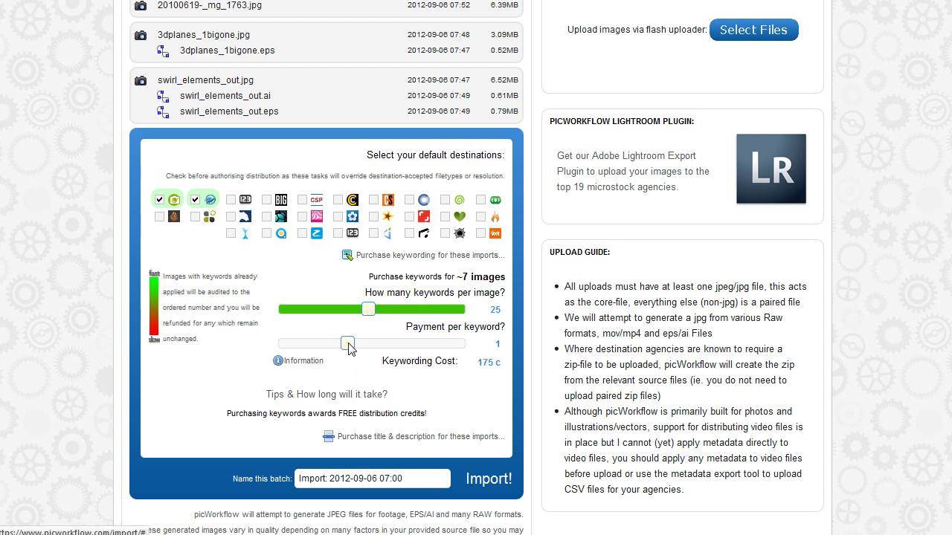
{"action": "left_click_drag", "start_coordinate": [348, 343], "coordinate": [422, 344]}
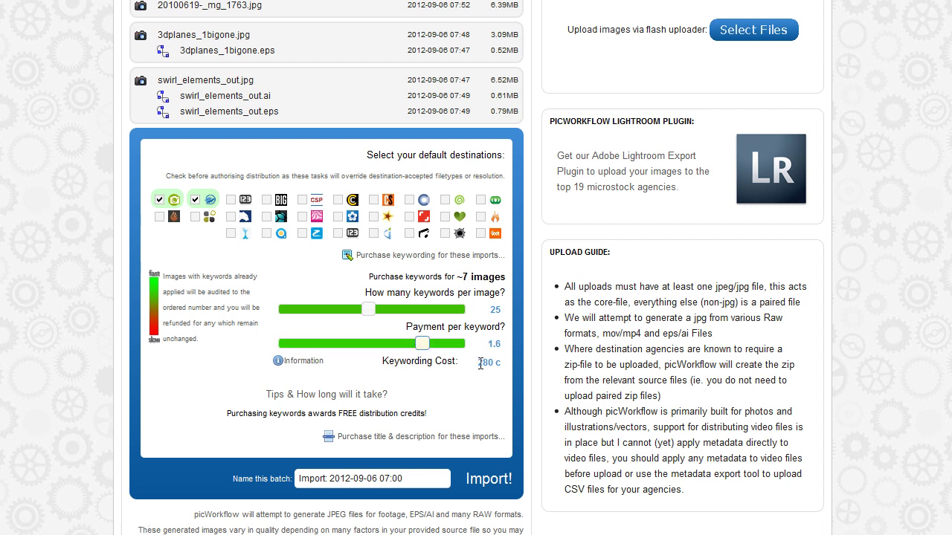
{"action": "scroll", "coordinate": [562, 356], "scroll_direction": "up", "scroll_amount": 4}
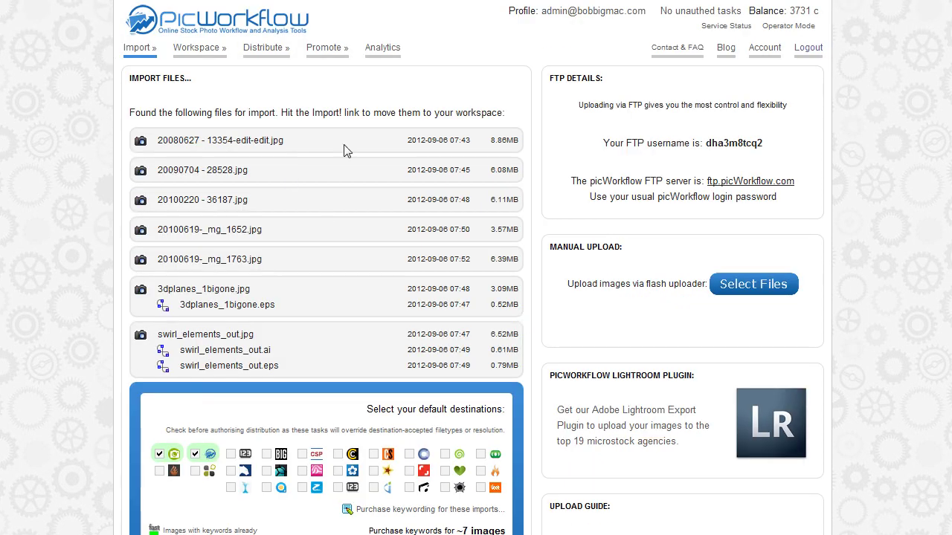
{"action": "scroll", "coordinate": [346, 330], "scroll_direction": "down", "scroll_amount": 3}
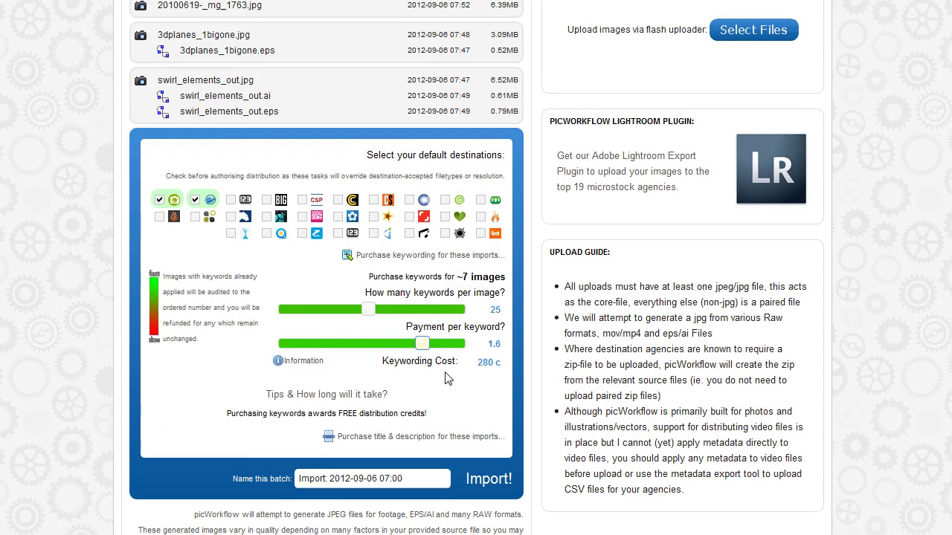
Fine-tune the per-keyword payment to 1.5, giving 262.5 c for ~7 images.
{"action": "left_click_drag", "start_coordinate": [422, 343], "coordinate": [361, 347]}
{"action": "scroll", "coordinate": [361, 347], "scroll_direction": "up", "scroll_amount": 3}
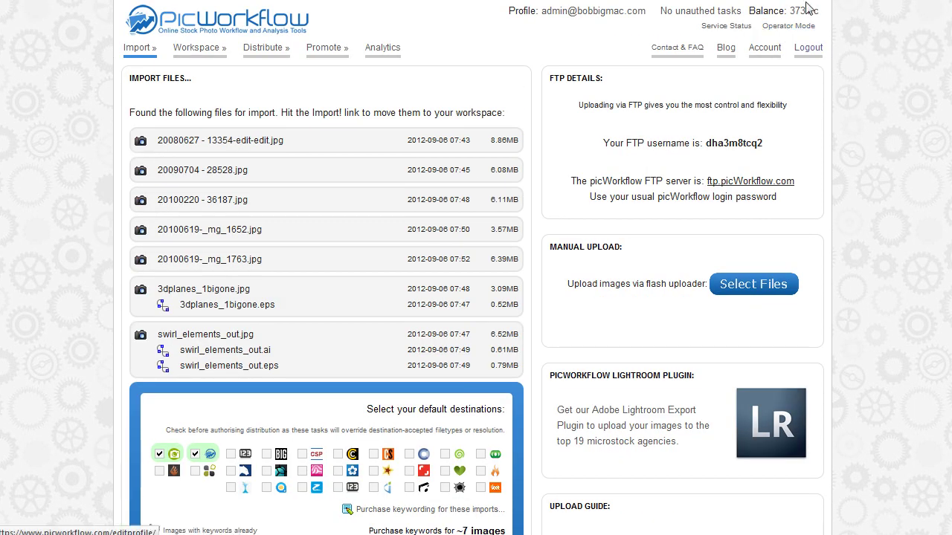
{"action": "scroll", "coordinate": [565, 341], "scroll_direction": "down", "scroll_amount": 3}
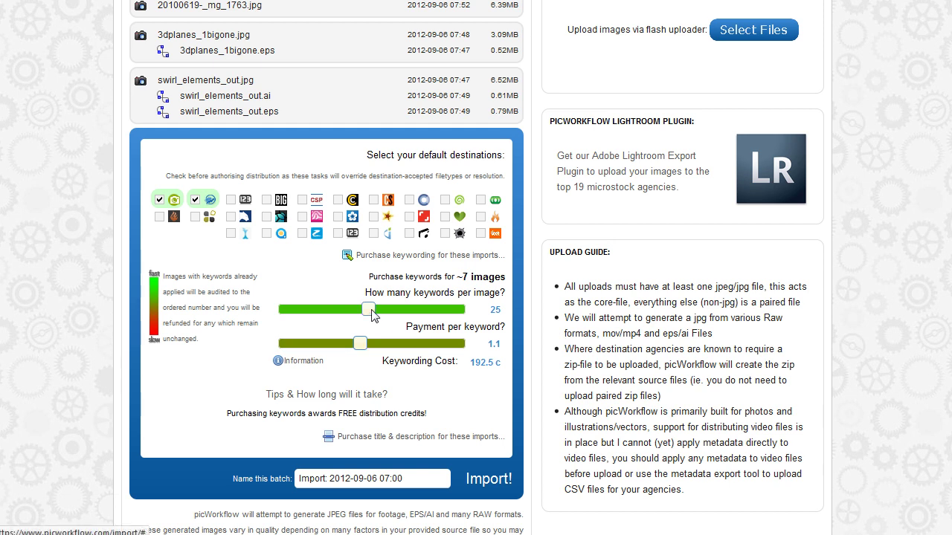
{"action": "mouse_move", "coordinate": [365, 313]}
{"action": "left_mouse_down"}
{"action": "mouse_move", "coordinate": [352, 313]}
{"action": "mouse_move", "coordinate": [366, 313]}
{"action": "left_mouse_up"}
{"action": "left_click_drag", "start_coordinate": [369, 346], "coordinate": [409, 344]}
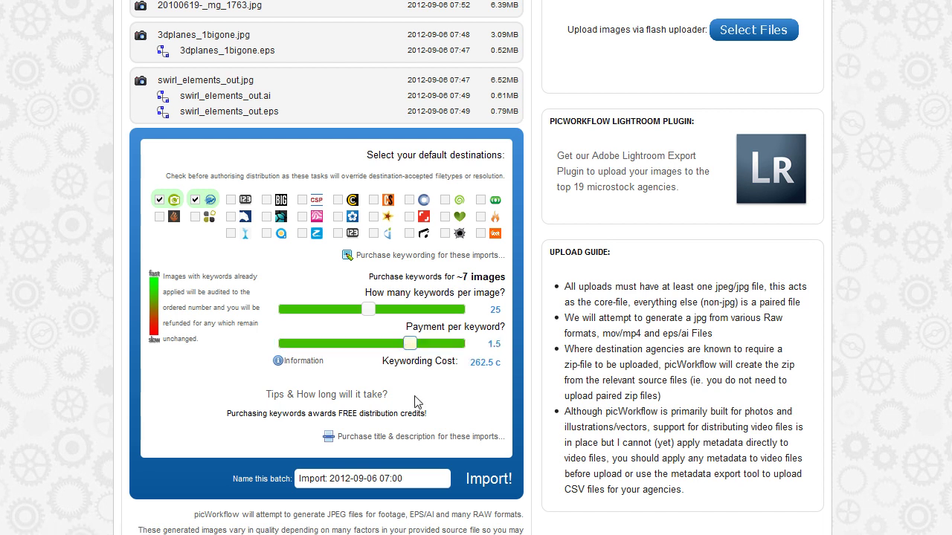
{"action": "scroll", "coordinate": [534, 317], "scroll_direction": "up", "scroll_amount": 4}
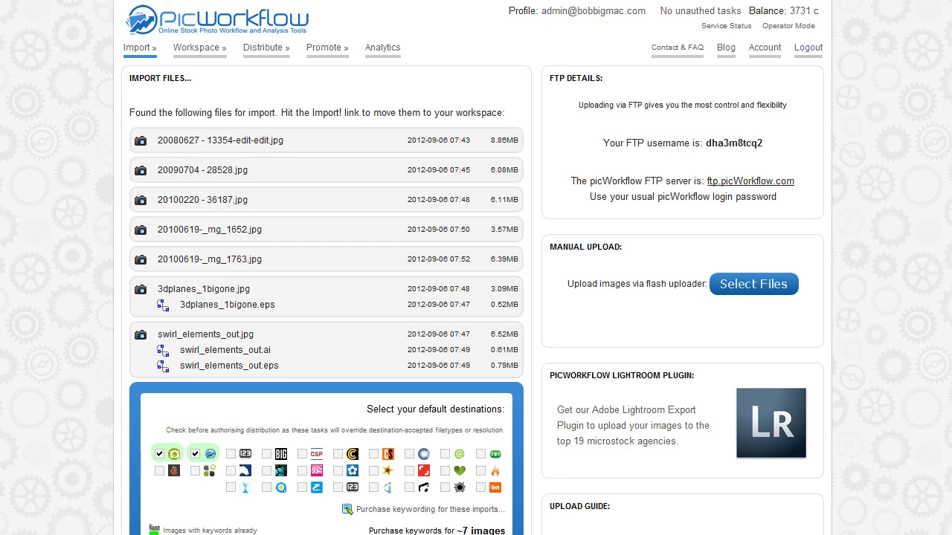
{"action": "mouse_move", "coordinate": [810, 18]}
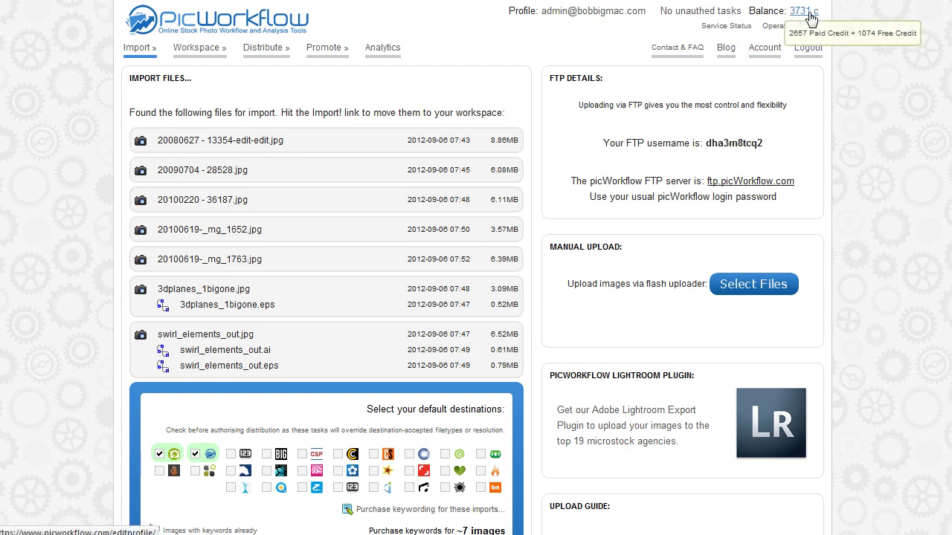
{"action": "scroll", "coordinate": [486, 349], "scroll_direction": "down", "scroll_amount": 5}
{"action": "scroll", "coordinate": [460, 346], "scroll_direction": "up", "scroll_amount": 1}
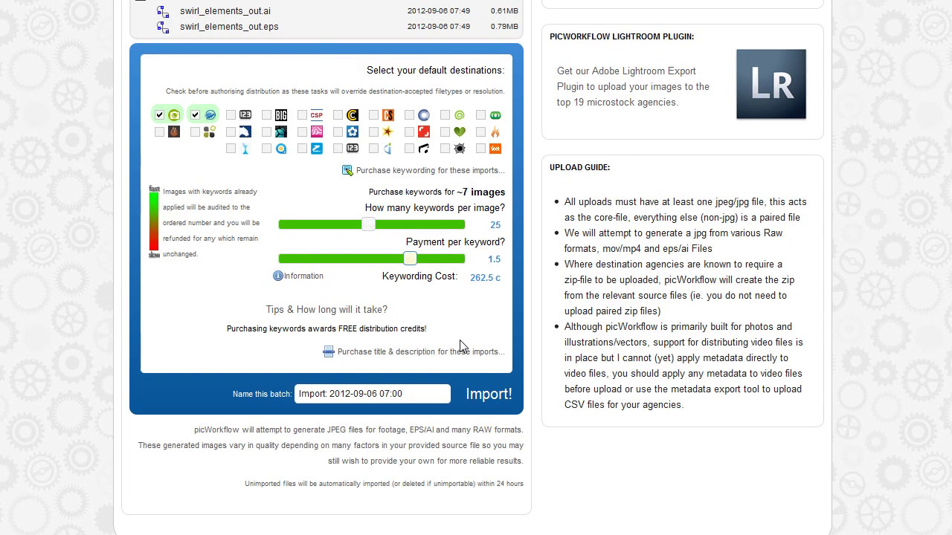
Add title and description captioning at 20c per image (140 c), and review captioning and keywording details.
{"action": "left_click", "coordinate": [446, 354]}
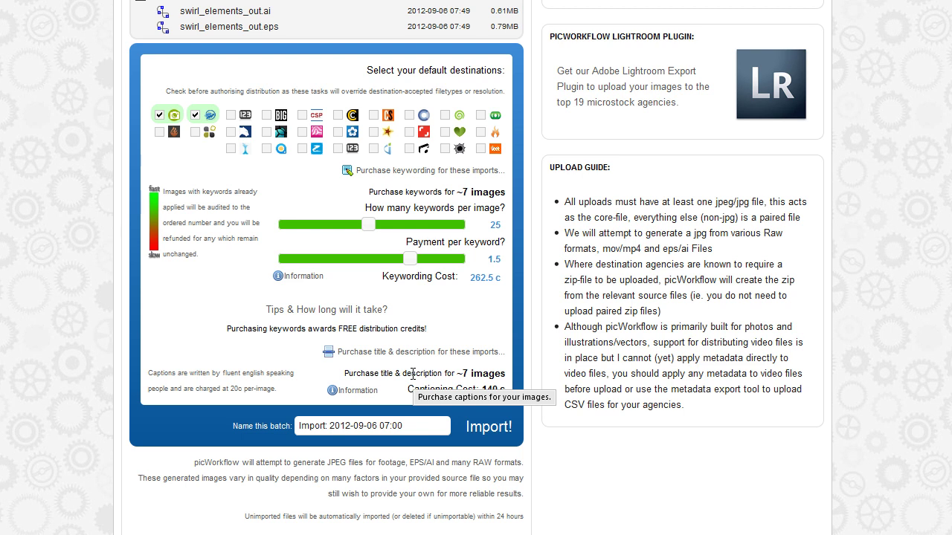
{"action": "left_click", "coordinate": [365, 395]}
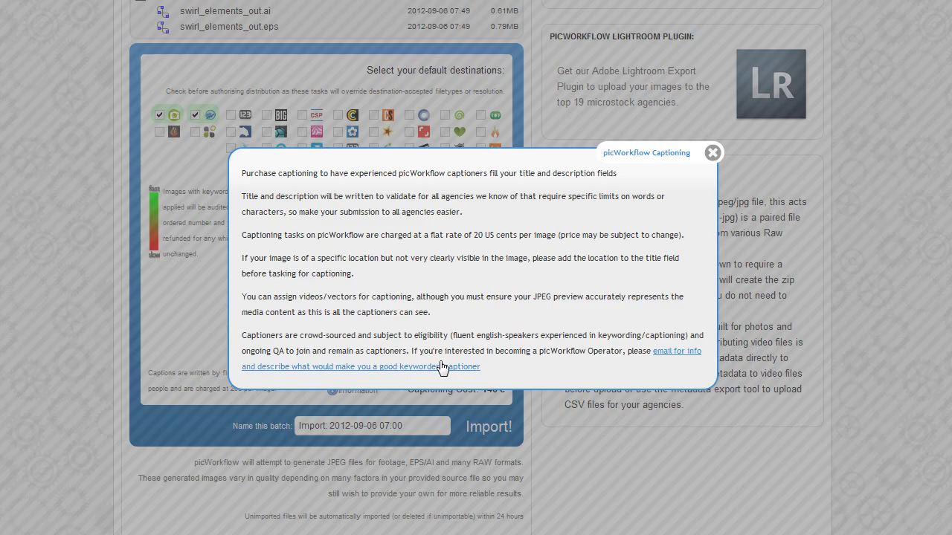
{"action": "left_click", "coordinate": [713, 154]}
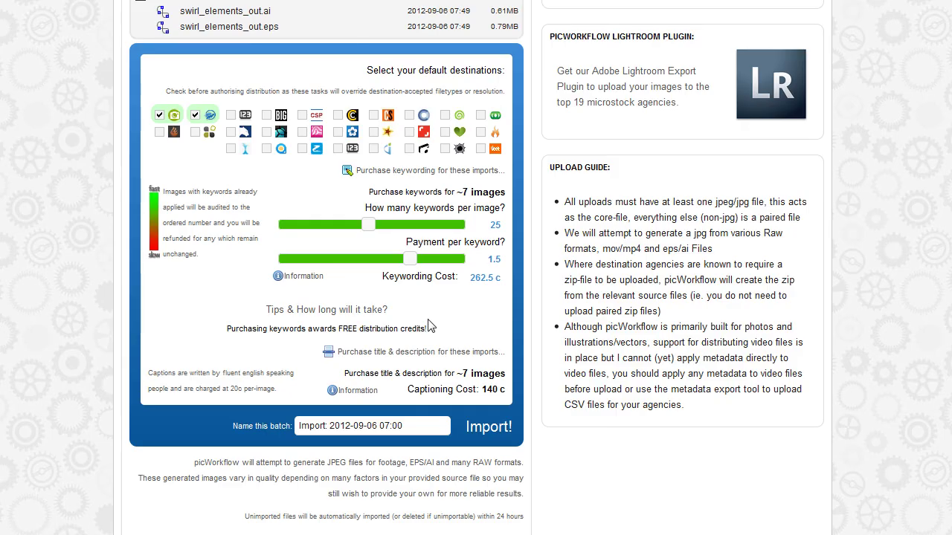
{"action": "left_click", "coordinate": [310, 281]}
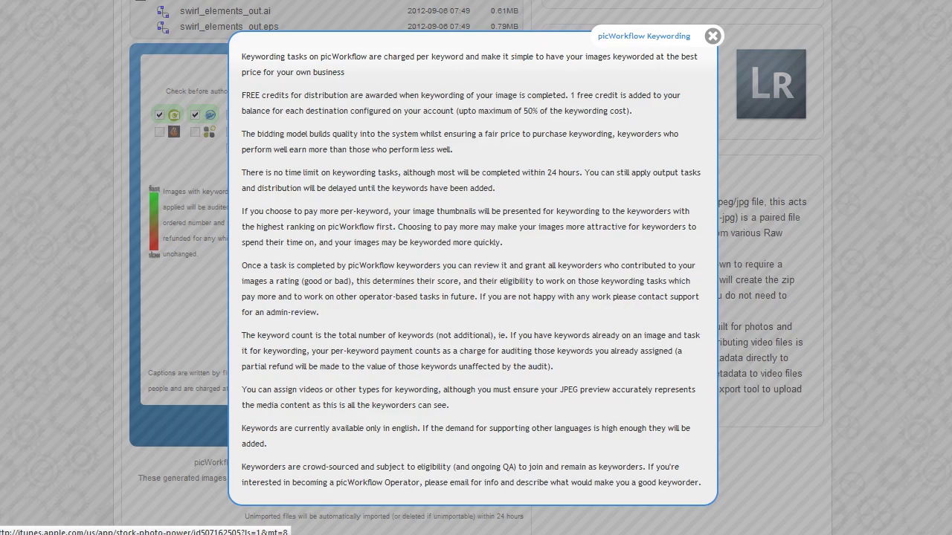
{"action": "left_click", "coordinate": [713, 38]}
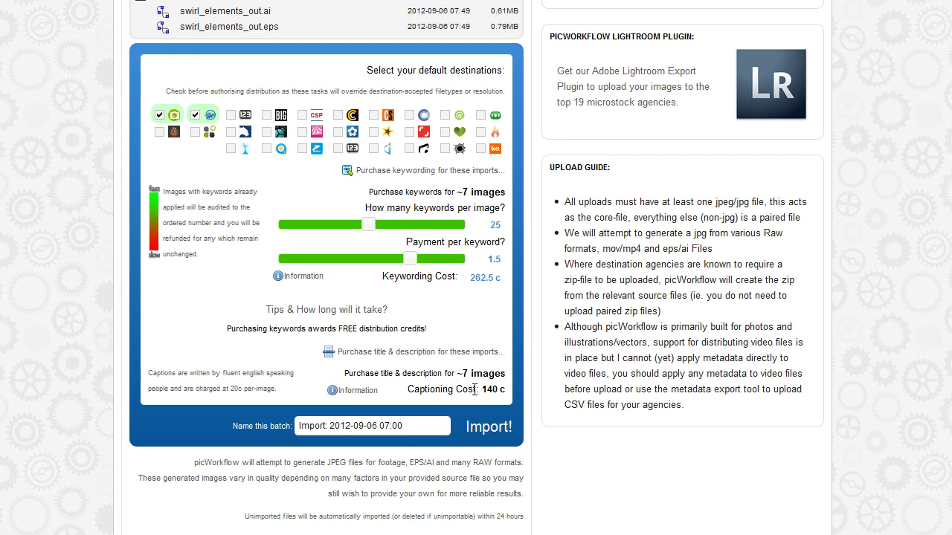
Name the batch 'Importing for quick-start guide' and submit the import.
{"action": "triple_click", "coordinate": [409, 425]}
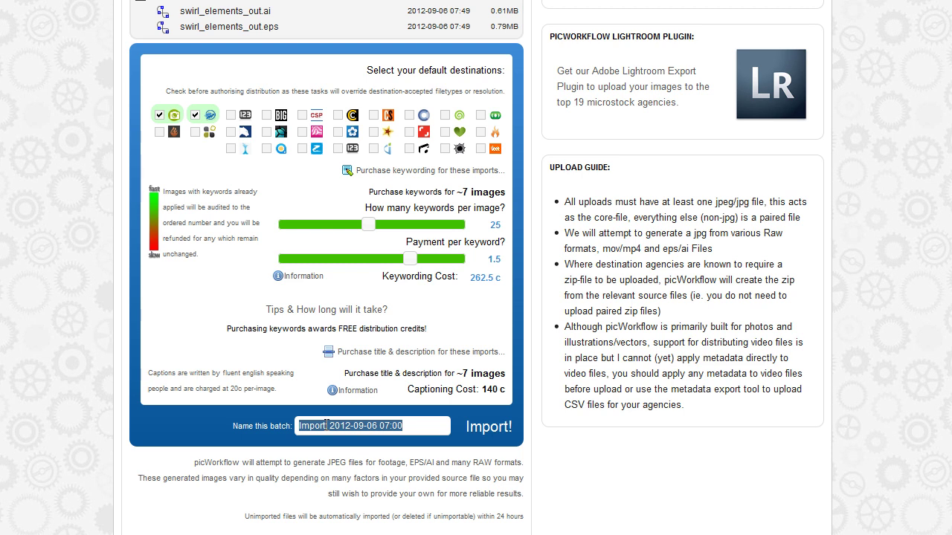
{"action": "type", "text": "Importing for "}
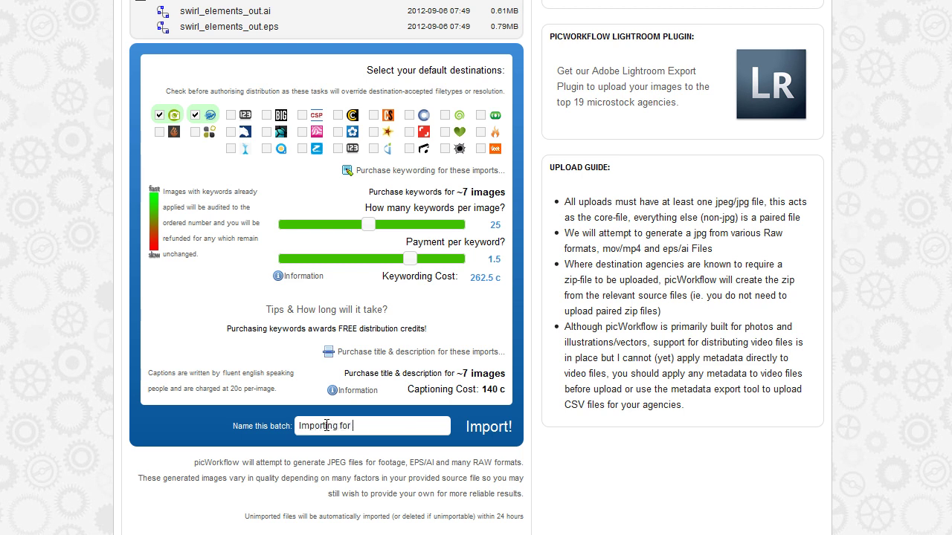
{"action": "type", "text": "quick-start guide"}
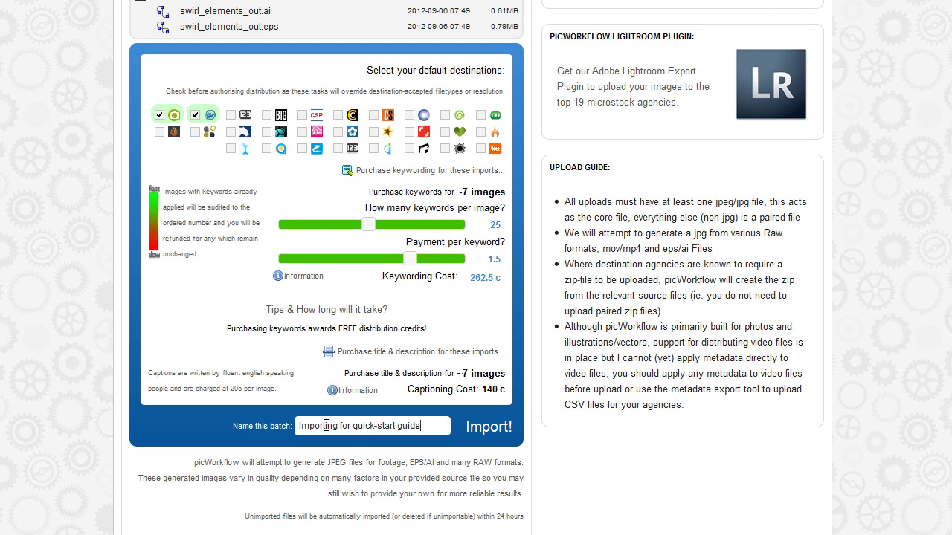
{"action": "left_click", "coordinate": [479, 428]}
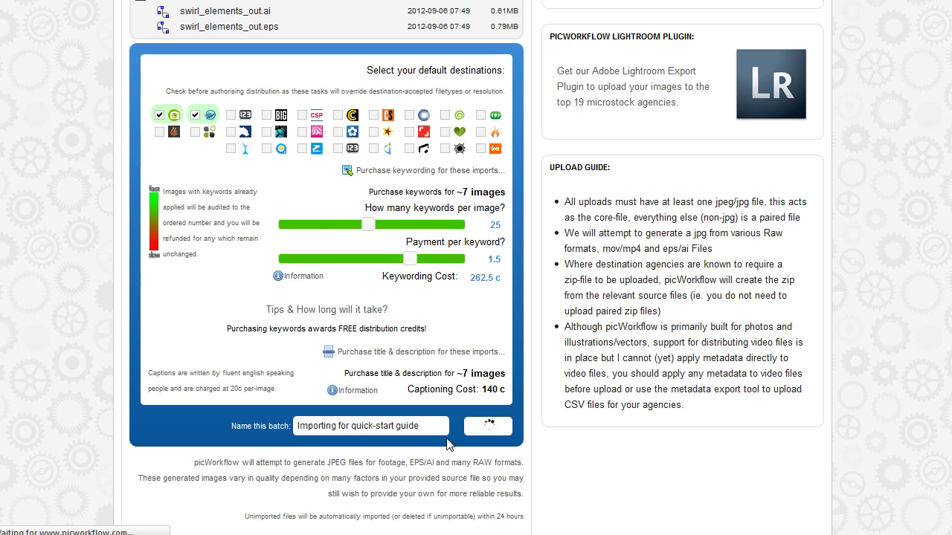
{"action": "scroll", "coordinate": [448, 444], "scroll_direction": "up", "scroll_amount": 2}
{"action": "scroll", "coordinate": [449, 444], "scroll_direction": "down", "scroll_amount": 2}
{"action": "scroll", "coordinate": [274, 198], "scroll_direction": "up", "scroll_amount": 3}
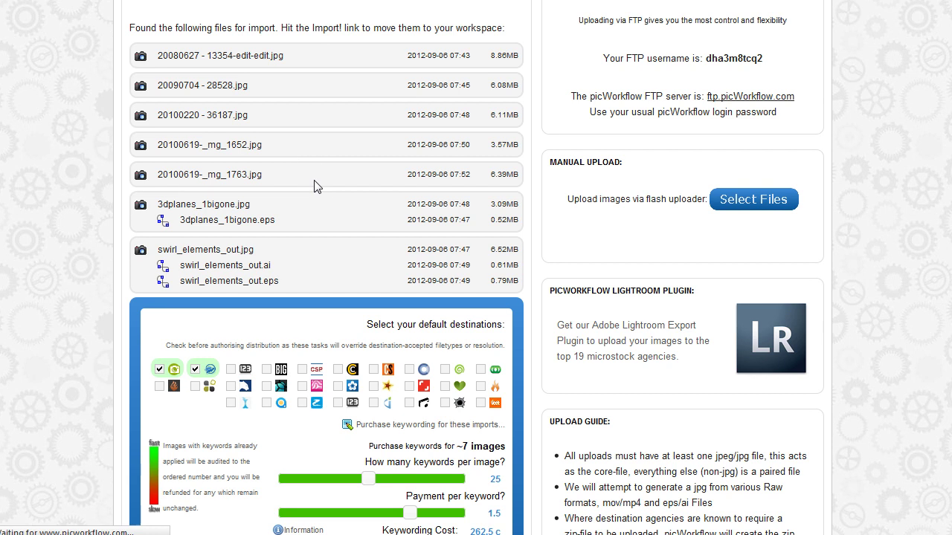
Scroll the import page to view the seven imported JPG files and summary.
{"action": "scroll", "coordinate": [276, 186], "scroll_direction": "down", "scroll_amount": 5}
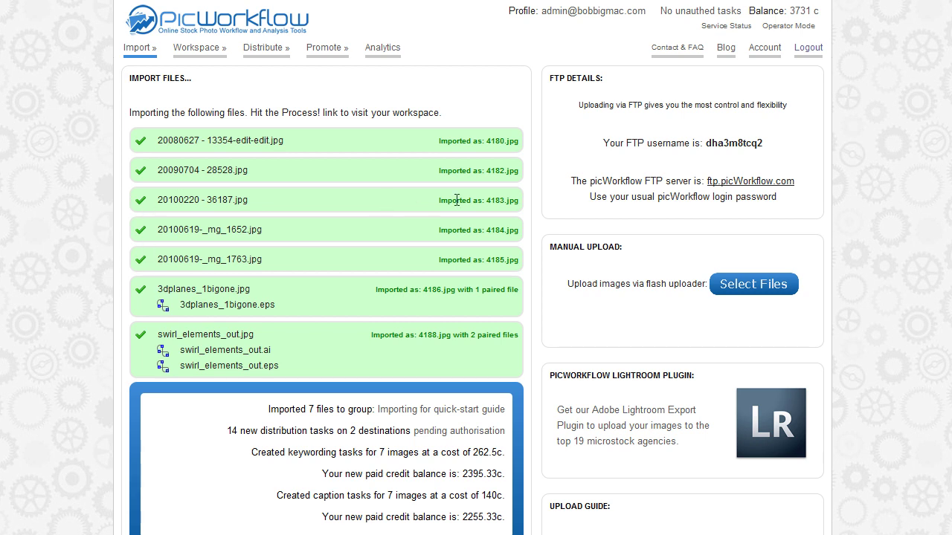
{"action": "mouse_move", "coordinate": [511, 200]}
{"action": "left_click_drag", "start_coordinate": [249, 288], "coordinate": [158, 290]}
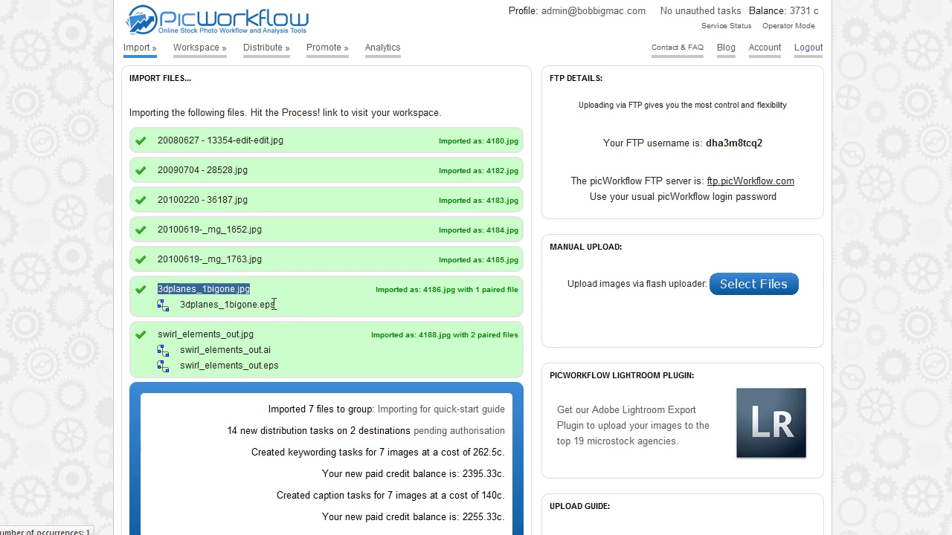
{"action": "left_click_drag", "start_coordinate": [274, 307], "coordinate": [180, 305]}
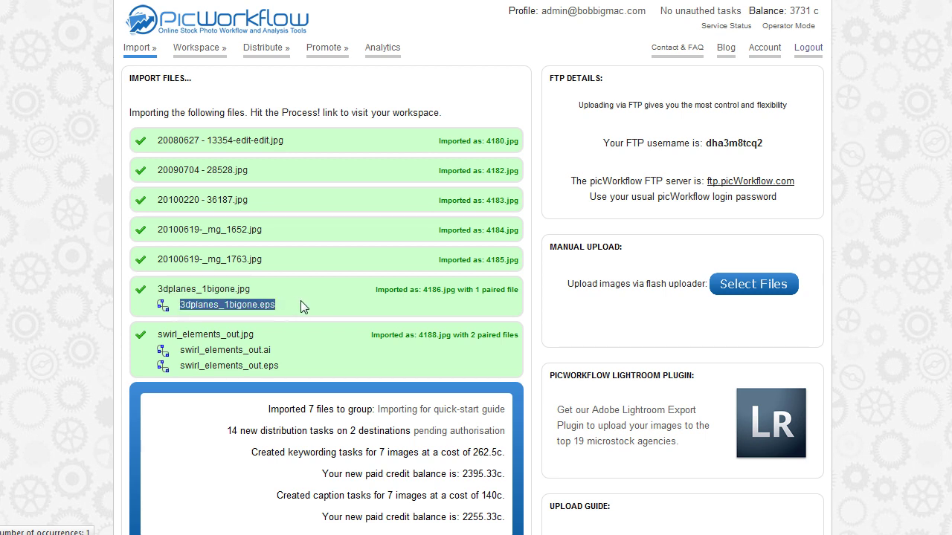
{"action": "left_click", "coordinate": [310, 308]}
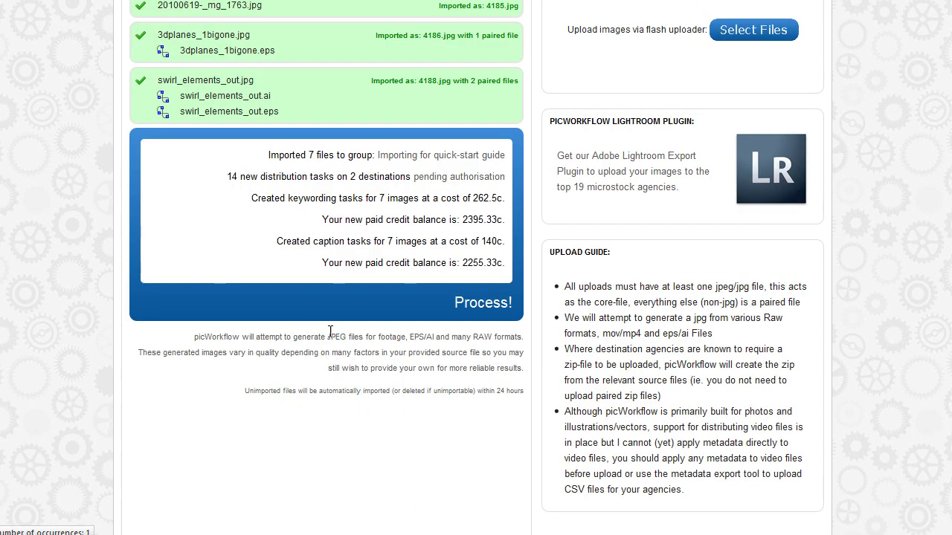
{"action": "scroll", "coordinate": [320, 319], "scroll_direction": "up", "scroll_amount": 2}
{"action": "scroll", "coordinate": [290, 201], "scroll_direction": "up", "scroll_amount": 1}
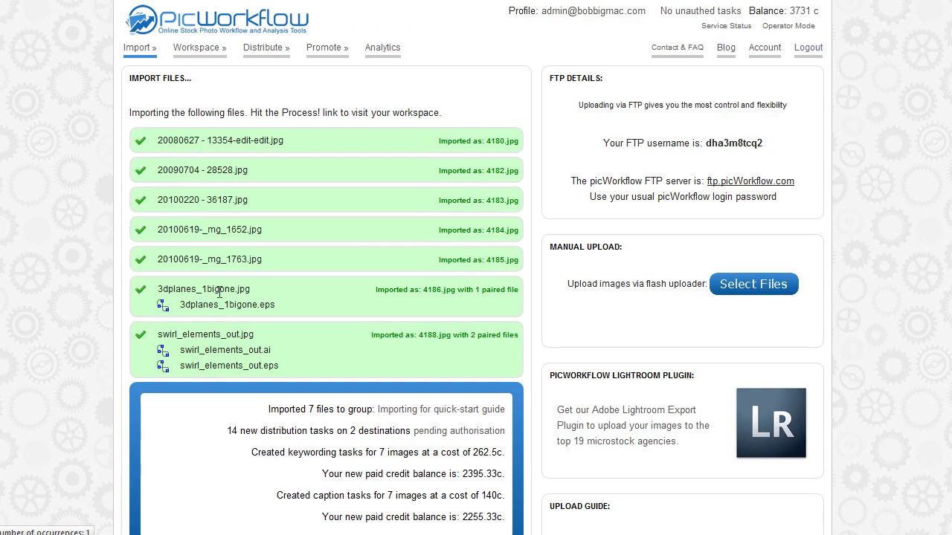
{"action": "scroll", "coordinate": [299, 294], "scroll_direction": "down", "scroll_amount": 2}
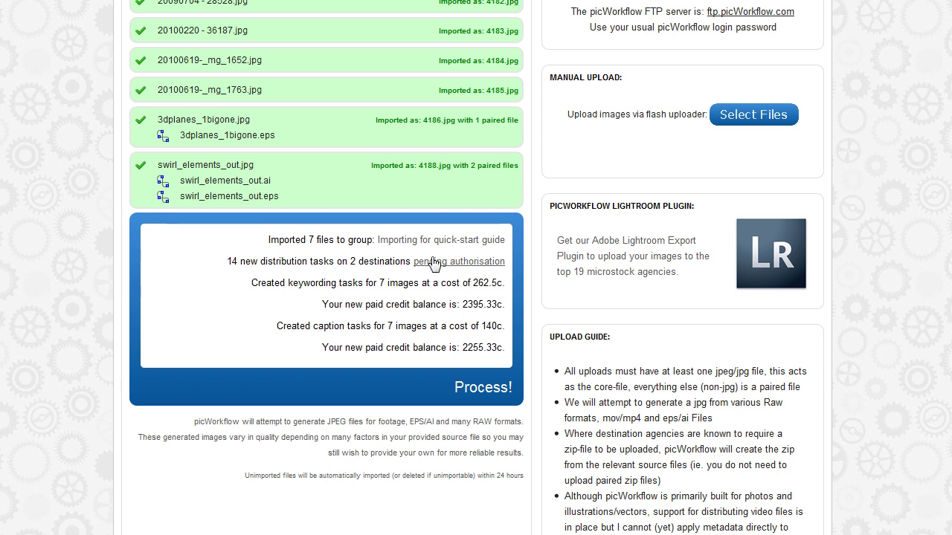
Proceed to the workspace, check the first and Vintage tea rows' options, and select Vintage tea.
{"action": "left_click", "coordinate": [479, 390]}
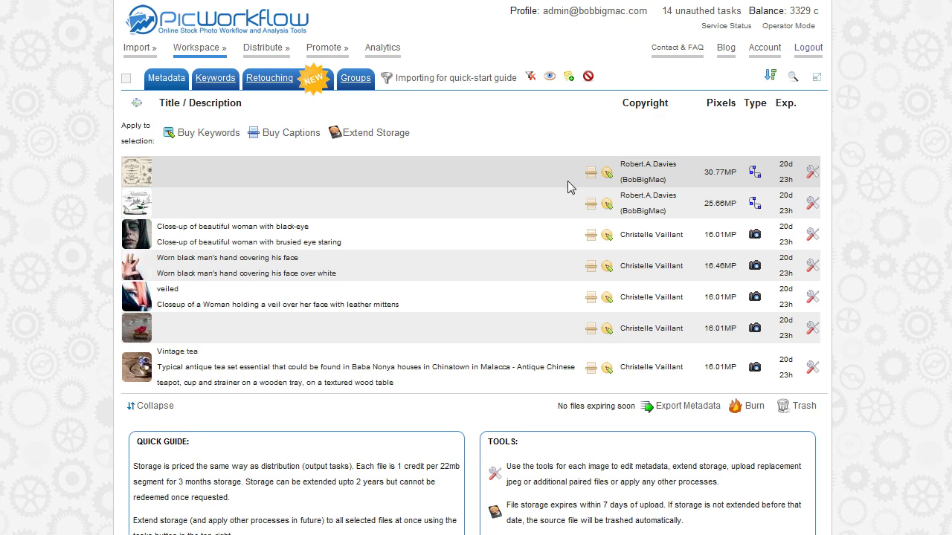
{"action": "left_click", "coordinate": [812, 175]}
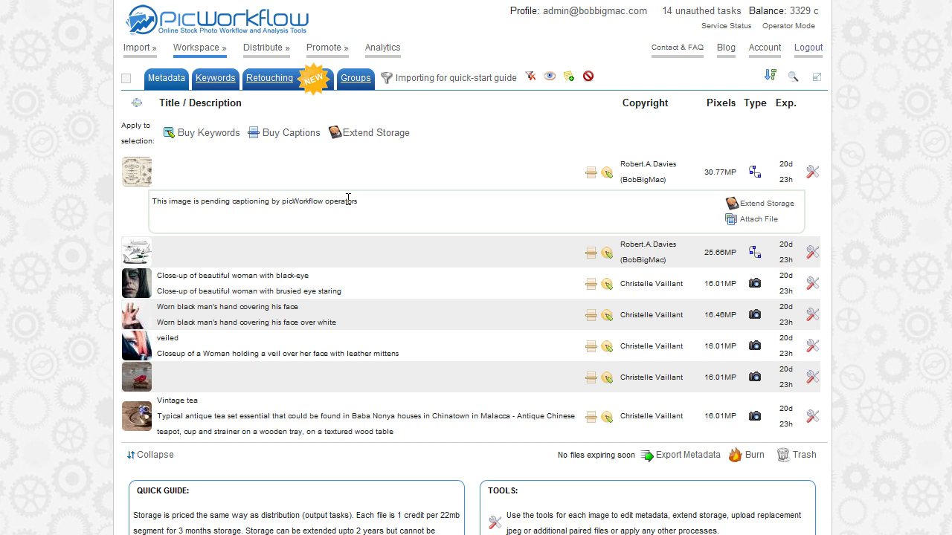
{"action": "left_click", "coordinate": [810, 171]}
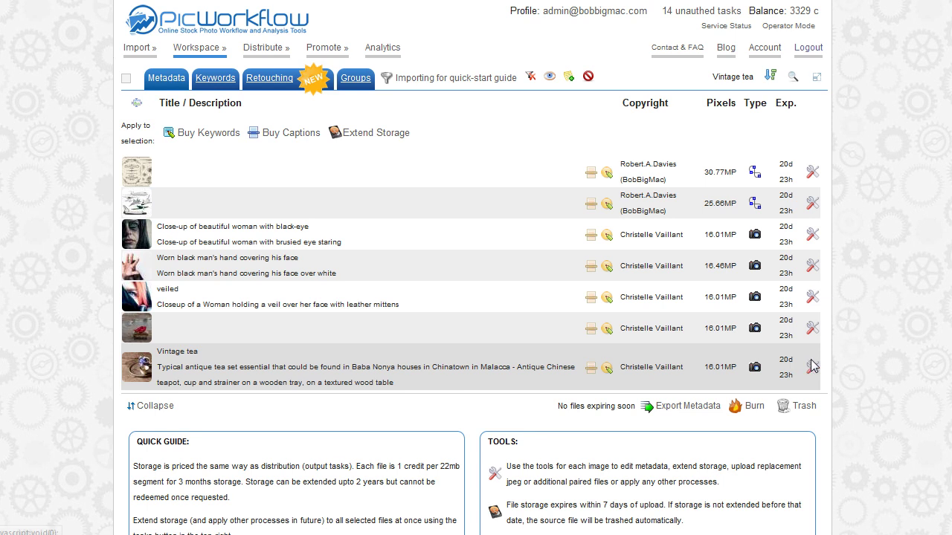
{"action": "left_click", "coordinate": [811, 366]}
{"action": "mouse_move", "coordinate": [128, 375]}
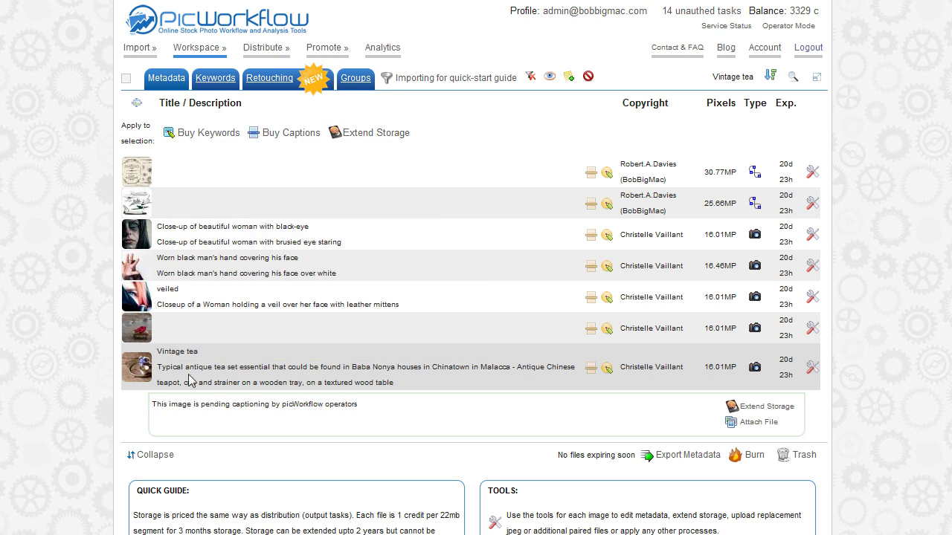
{"action": "left_click", "coordinate": [213, 374]}
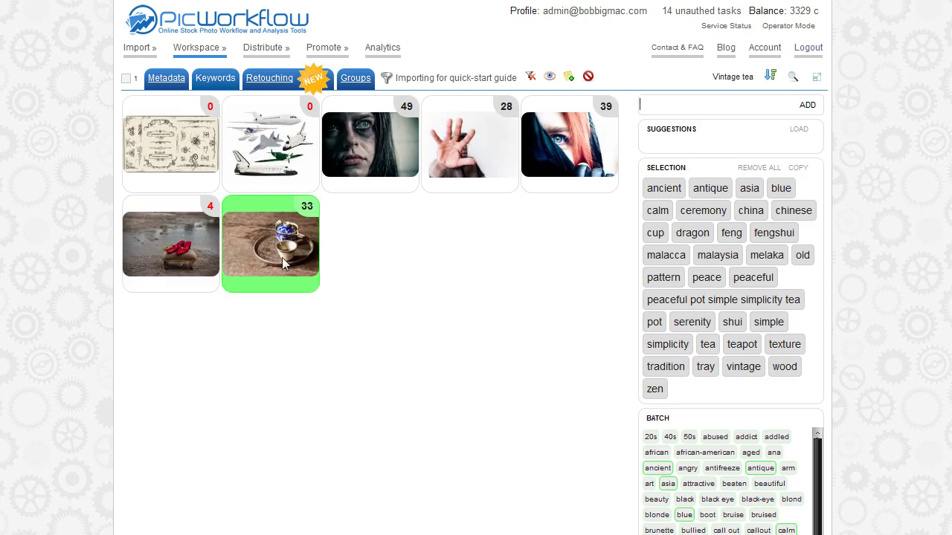
In Keywords view, add then remove 'mallacca' on the tea image, and select the swirl ornaments image.
{"action": "left_click", "coordinate": [684, 104]}
{"action": "type", "text": "malacca"}
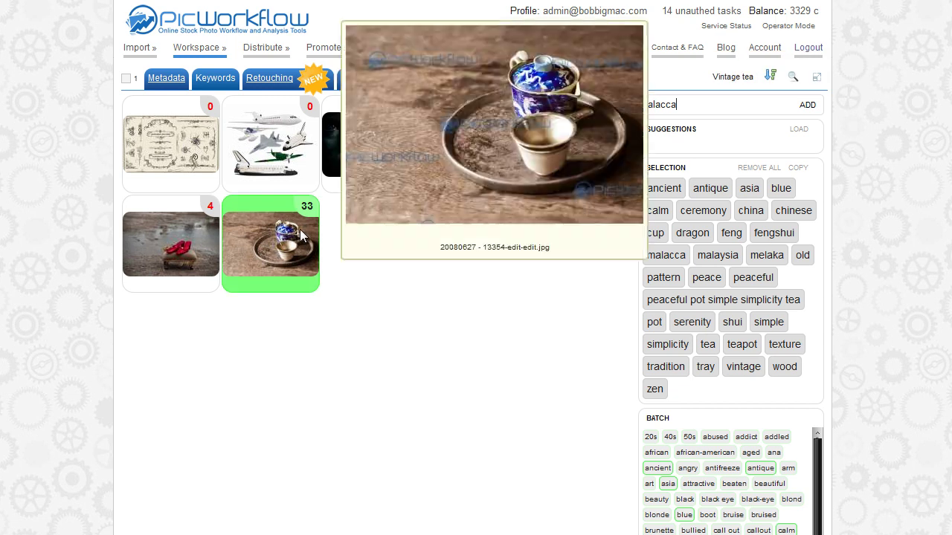
{"action": "key", "text": "Return"}
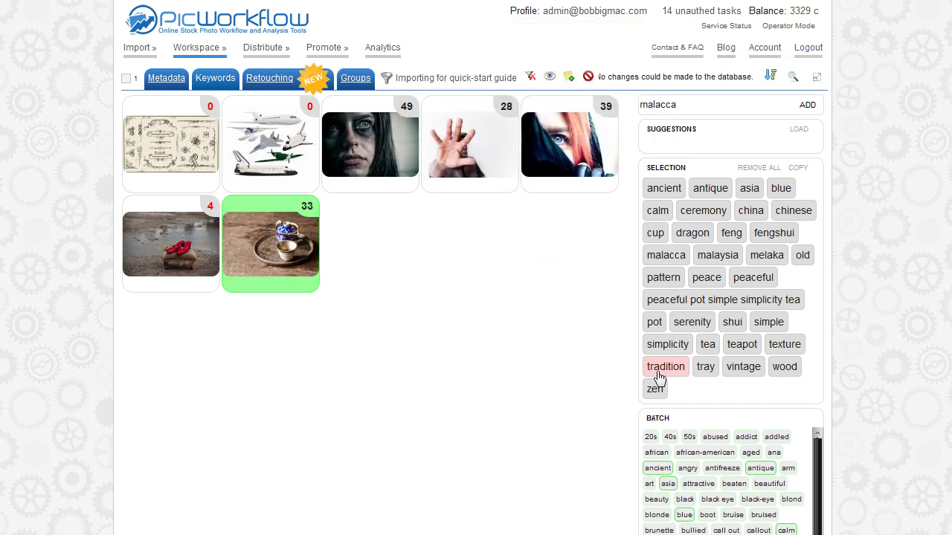
{"action": "left_click", "coordinate": [655, 104]}
{"action": "type", "text": "l"}
{"action": "key", "text": "Return"}
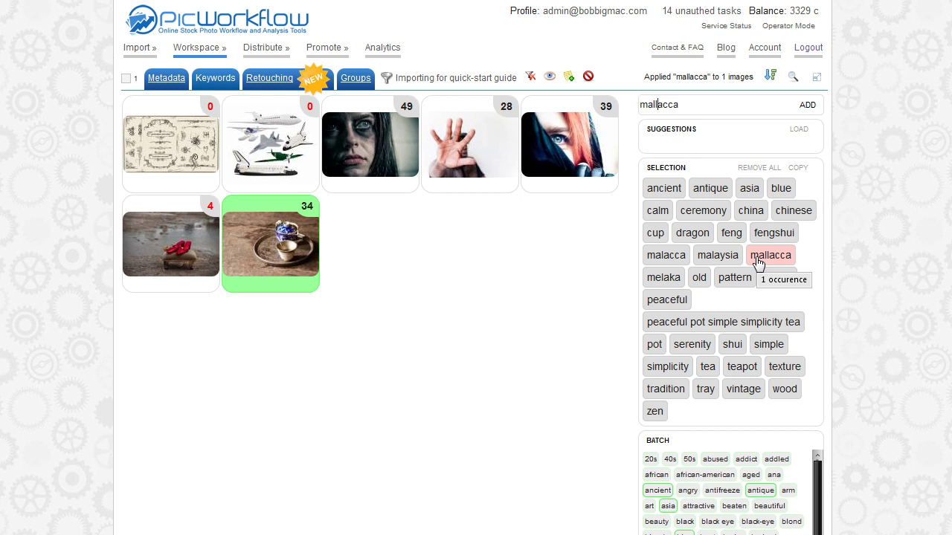
{"action": "left_click", "coordinate": [757, 260]}
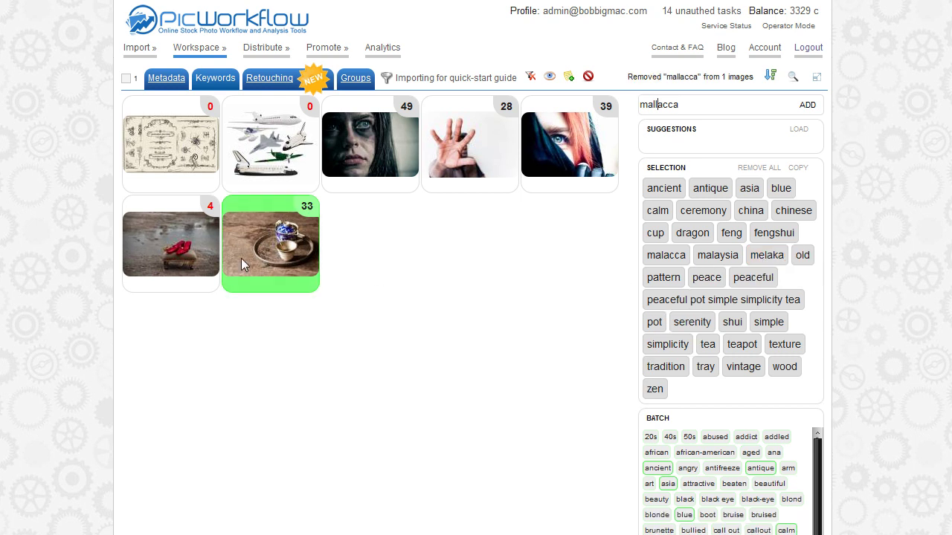
{"action": "left_click", "coordinate": [184, 156]}
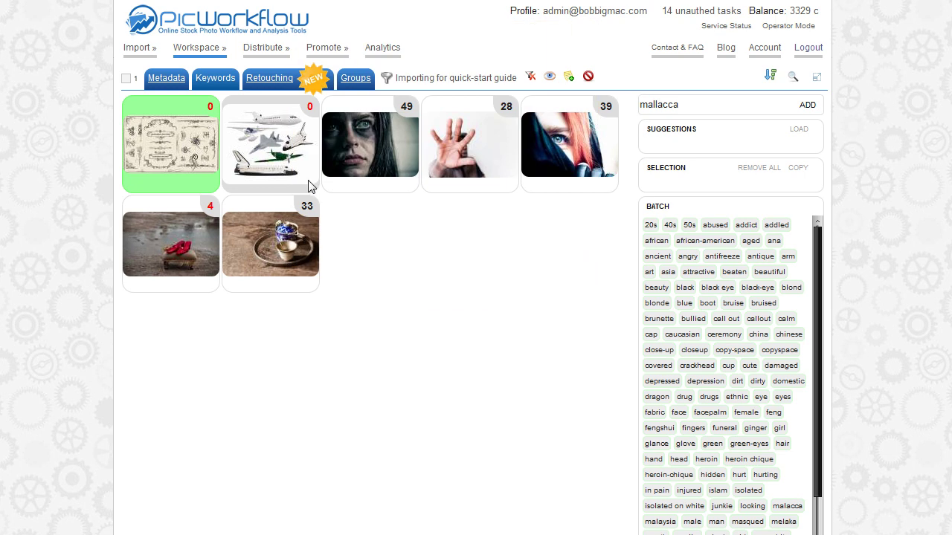
Give the swirl ornaments image the keywords vector, collection and squiggles.
{"action": "mouse_move", "coordinate": [295, 173]}
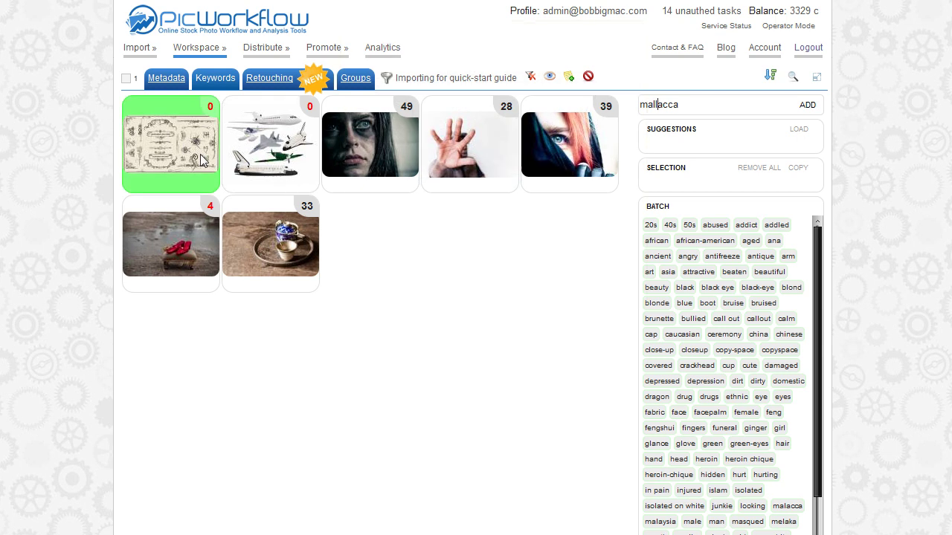
{"action": "mouse_move", "coordinate": [203, 160]}
{"action": "double_click", "coordinate": [693, 105]}
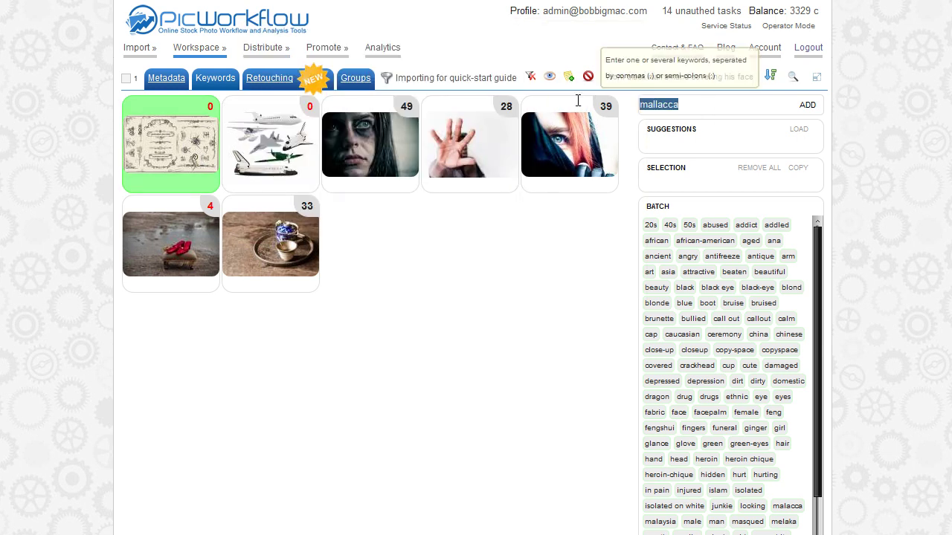
{"action": "type", "text": "ve"}
{"action": "key", "text": "BackSpace"}
{"action": "type", "text": "ec"}
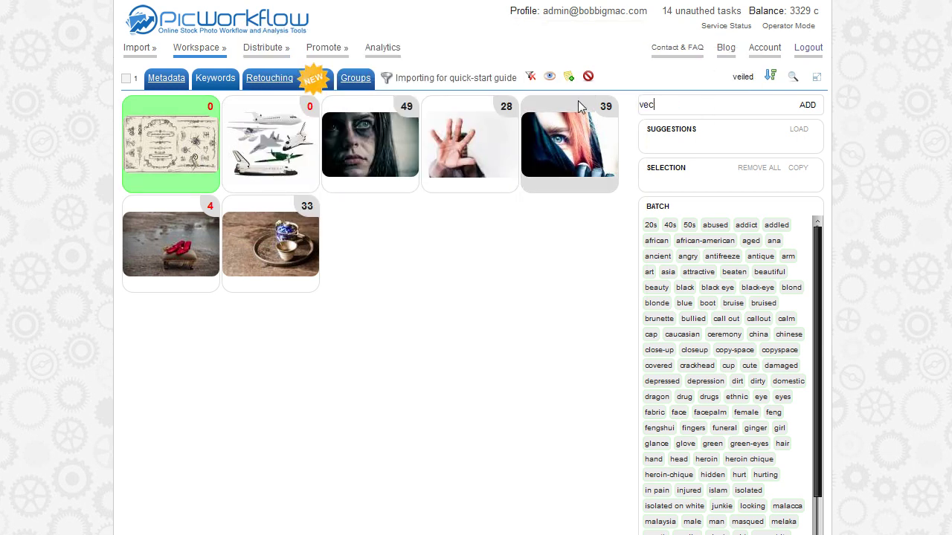
{"action": "type", "text": "tor, collection,"}
{"action": "type", "text": " squiggl"}
{"action": "type", "text": "i"}
{"action": "type", "text": "s"}
{"action": "key", "text": "Return"}
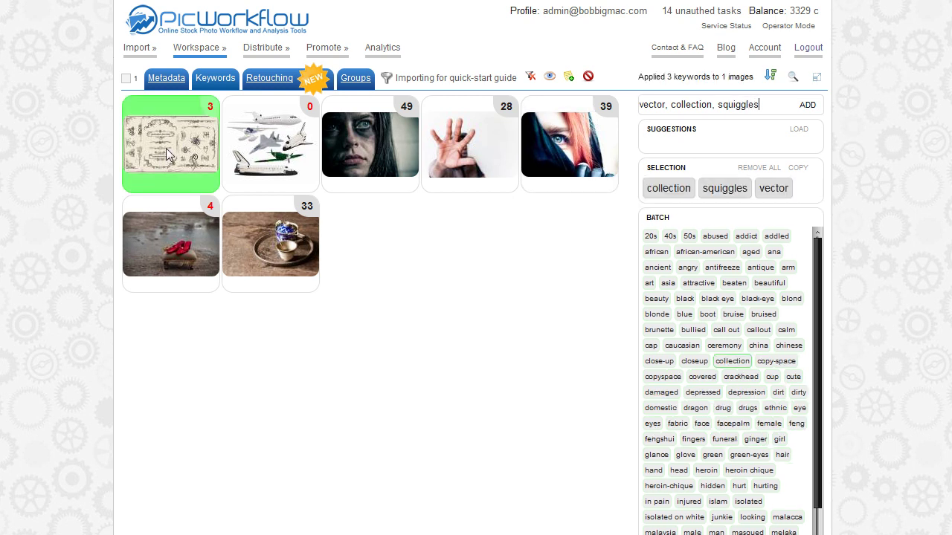
Deselect the vector image and select the woman with black-eye image to show its 49 keywords.
{"action": "mouse_move", "coordinate": [168, 154]}
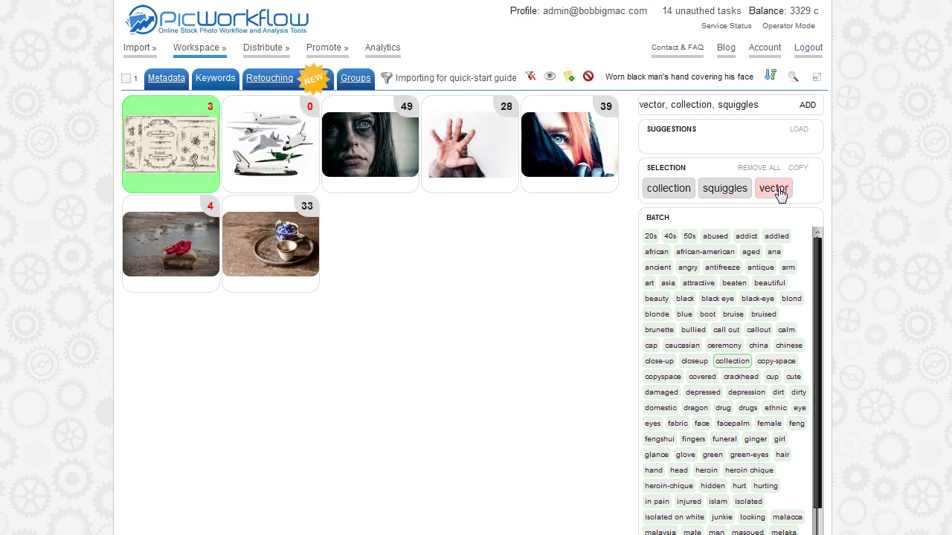
{"action": "mouse_move", "coordinate": [778, 193]}
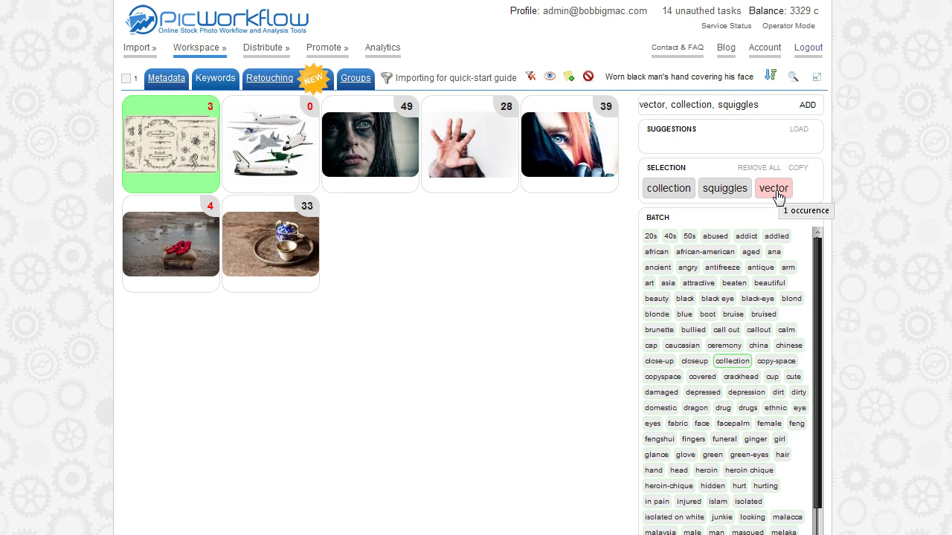
{"action": "left_click", "coordinate": [190, 160]}
{"action": "left_click", "coordinate": [392, 140]}
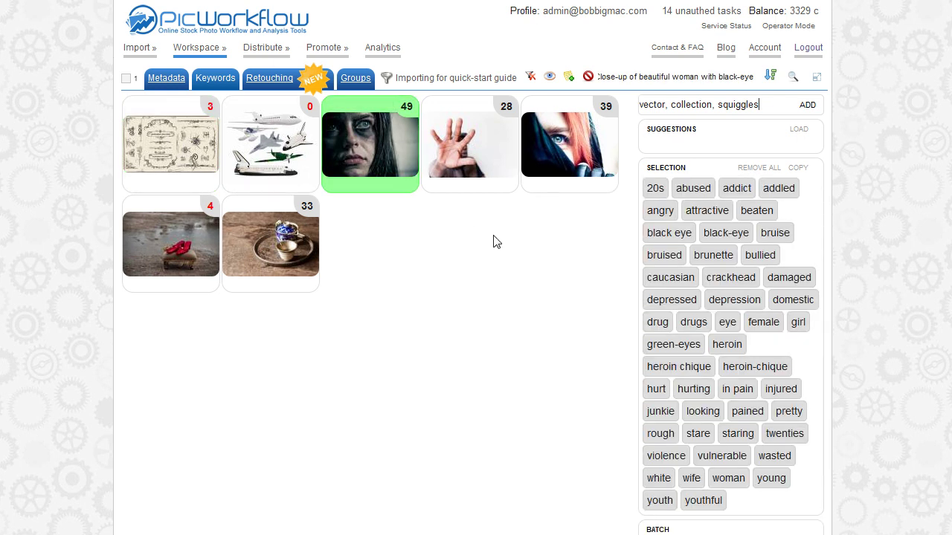
Deselect the woman image so the Batch tag panel covers all seven images.
{"action": "mouse_move", "coordinate": [380, 155]}
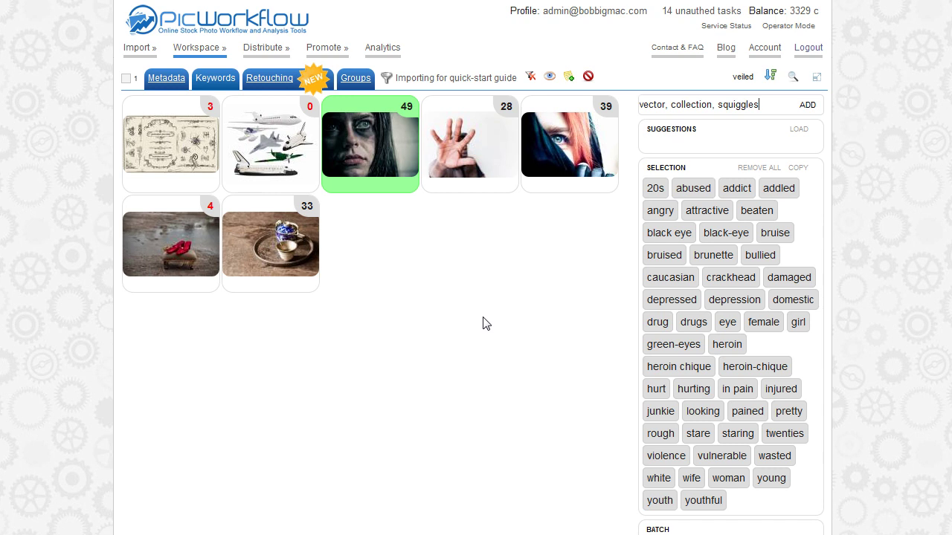
{"action": "left_click", "coordinate": [380, 156]}
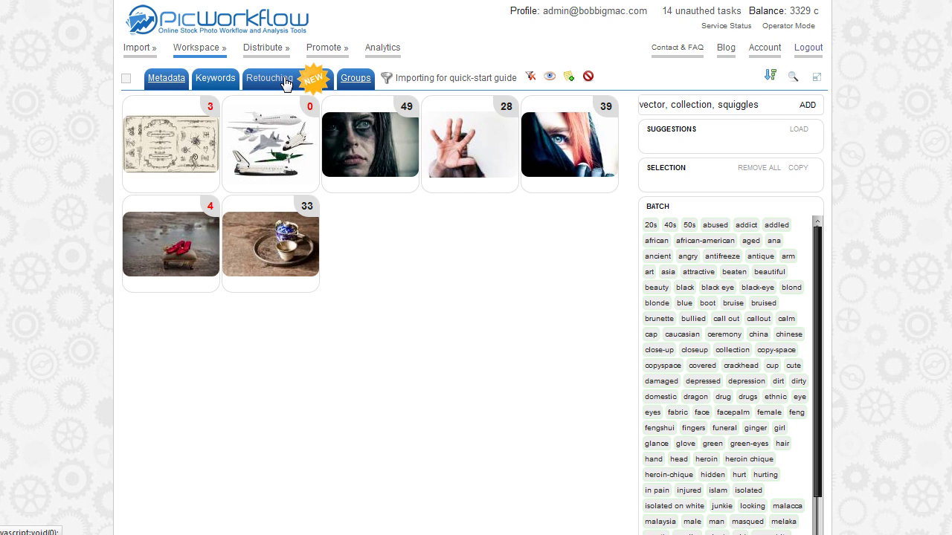
In the Retouching view, select the black-eye woman image and open its retouching task picker.
{"action": "left_click", "coordinate": [286, 82]}
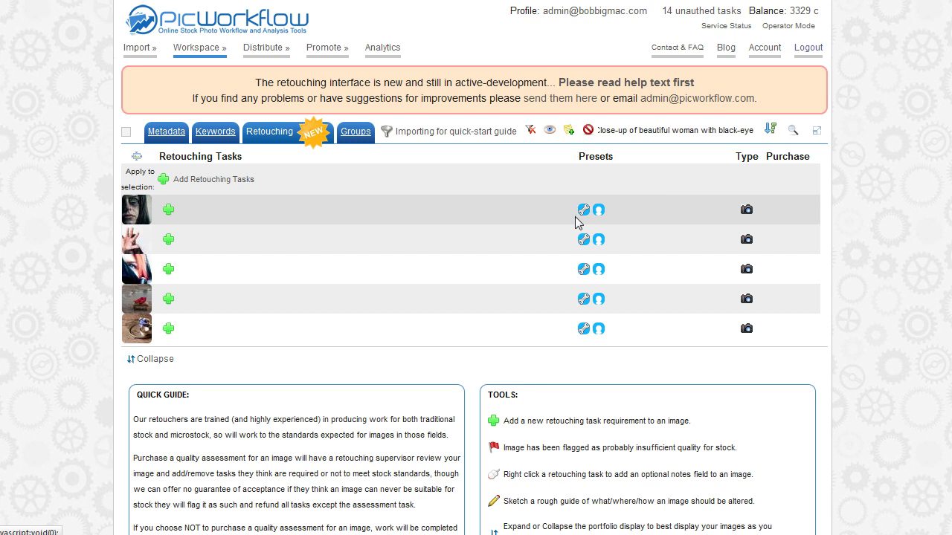
{"action": "left_click", "coordinate": [513, 210]}
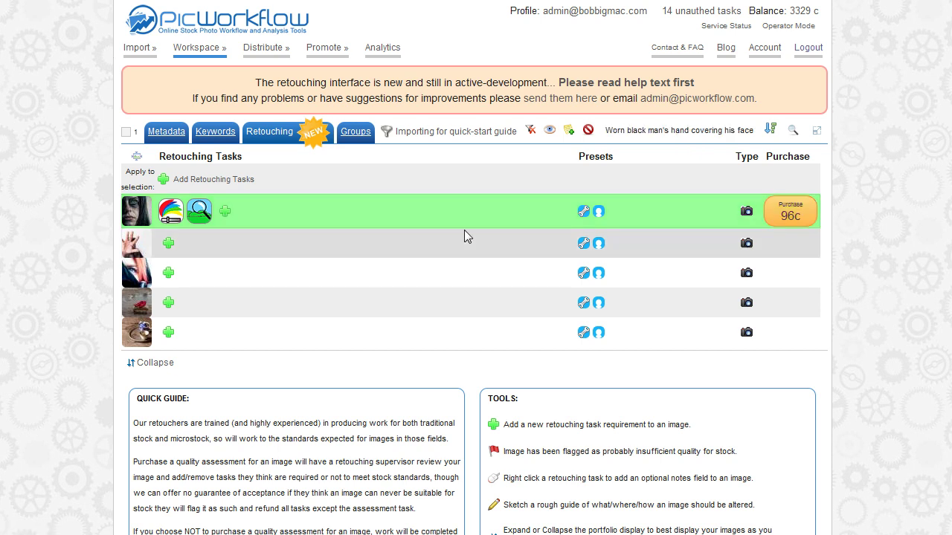
{"action": "mouse_move", "coordinate": [140, 216]}
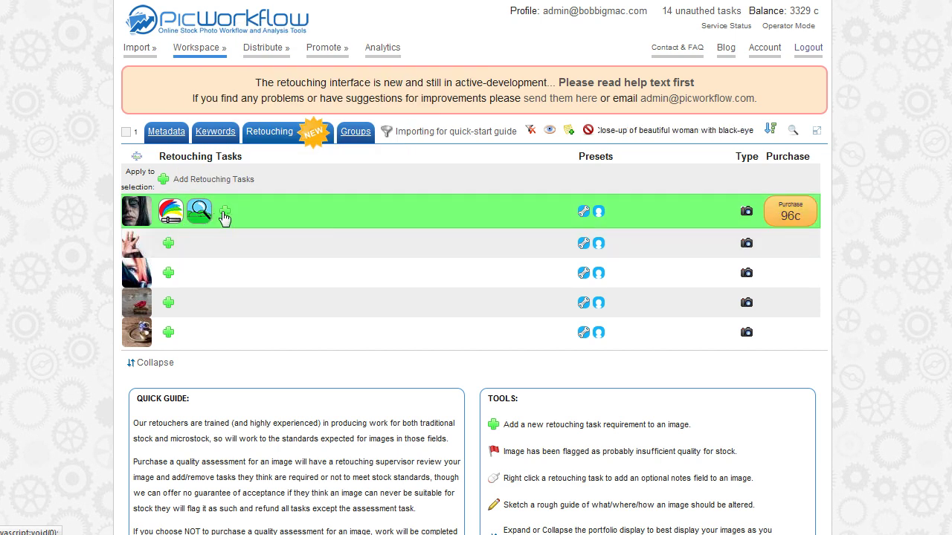
{"action": "left_click", "coordinate": [225, 211]}
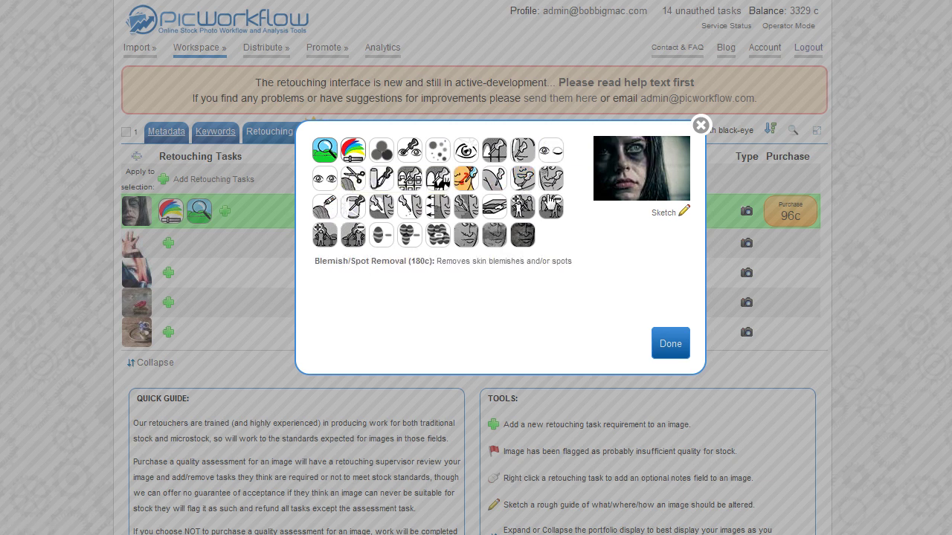
Add the Remove Person task to the black-eye woman image.
{"action": "left_click", "coordinate": [667, 212]}
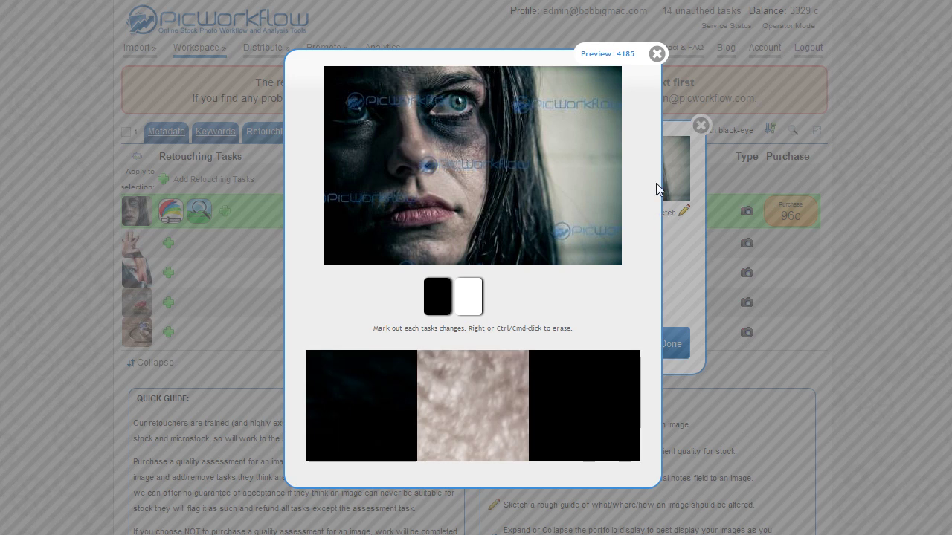
{"action": "left_click", "coordinate": [656, 54]}
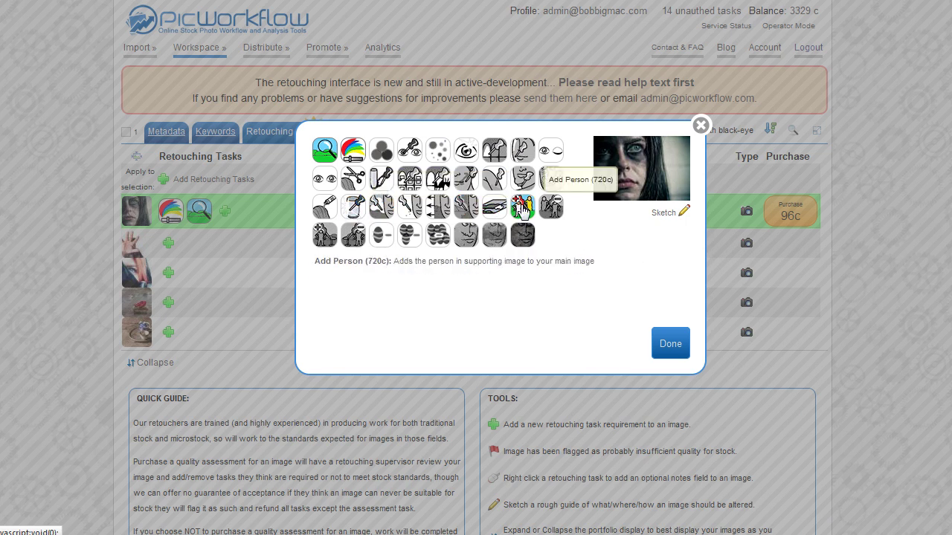
{"action": "left_click", "coordinate": [552, 210]}
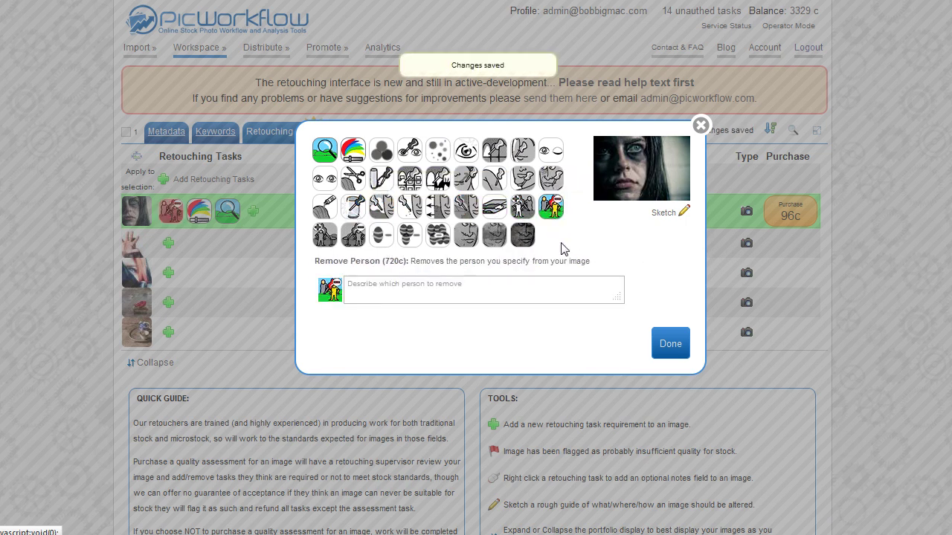
Sketch a pink outline around the woman's face, erase stray marks, and save the sketch.
{"action": "left_click", "coordinate": [664, 214]}
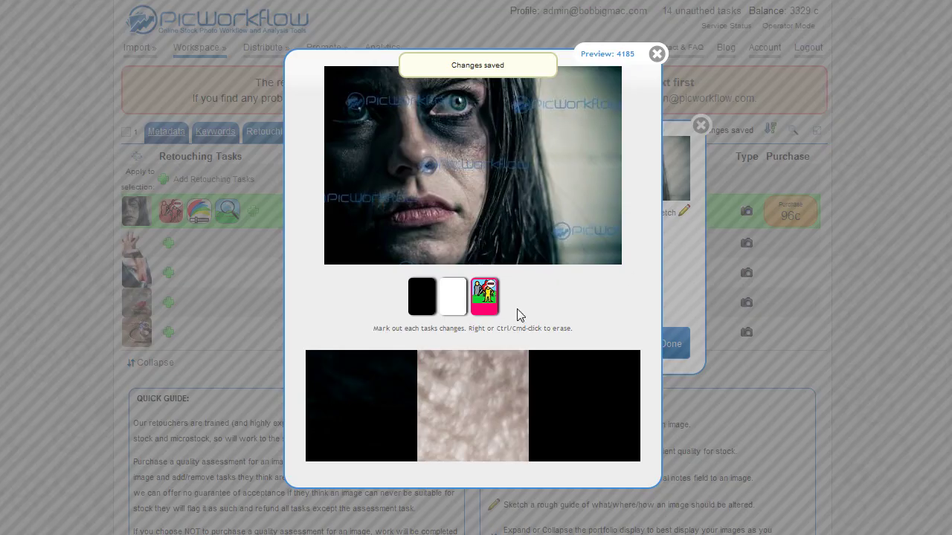
{"action": "mouse_move", "coordinate": [474, 226]}
{"action": "left_mouse_down"}
{"action": "mouse_move", "coordinate": [491, 163]}
{"action": "mouse_move", "coordinate": [473, 69]}
{"action": "left_mouse_up"}
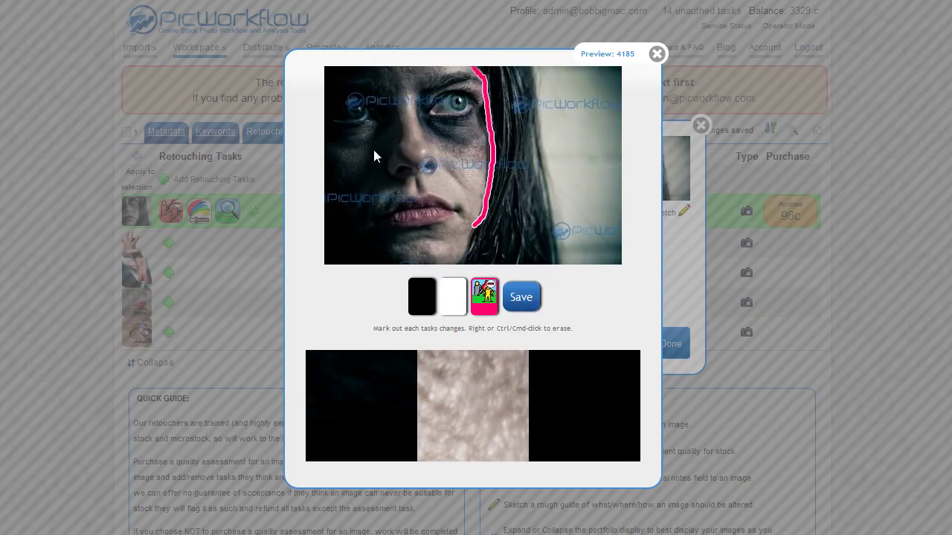
{"action": "mouse_move", "coordinate": [466, 243]}
{"action": "left_mouse_down"}
{"action": "mouse_move", "coordinate": [397, 255]}
{"action": "mouse_move", "coordinate": [374, 99]}
{"action": "mouse_move", "coordinate": [478, 95]}
{"action": "left_mouse_up"}
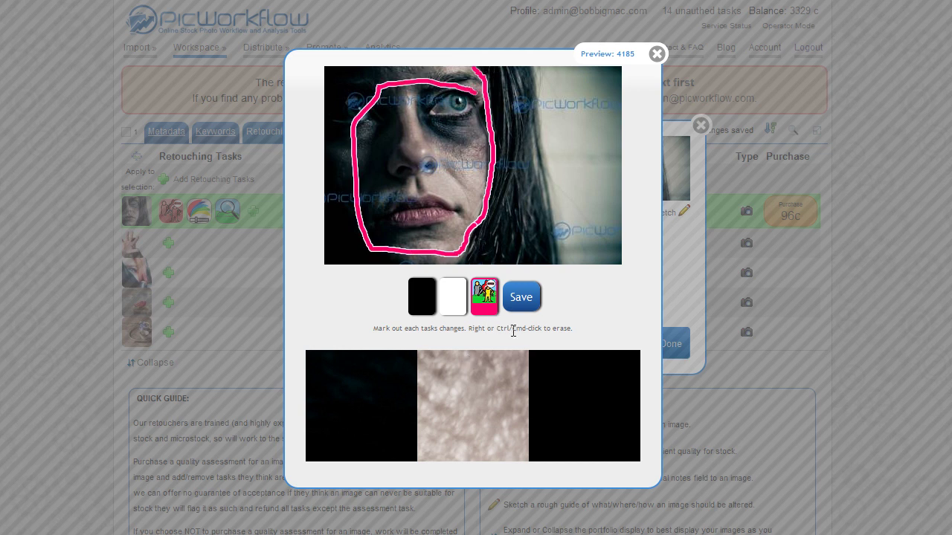
{"action": "left_click", "coordinate": [454, 302]}
{"action": "mouse_move", "coordinate": [477, 207]}
{"action": "left_mouse_down"}
{"action": "mouse_move", "coordinate": [517, 147]}
{"action": "mouse_move", "coordinate": [487, 173]}
{"action": "left_mouse_up"}
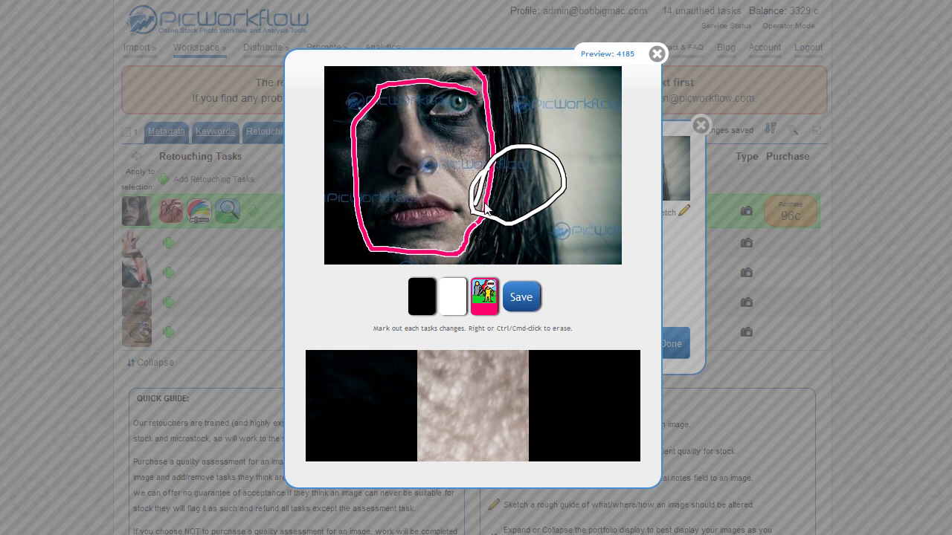
{"action": "mouse_move", "coordinate": [476, 207]}
{"action": "left_mouse_down"}
{"action": "mouse_move", "coordinate": [485, 177]}
{"action": "mouse_move", "coordinate": [474, 195]}
{"action": "mouse_move", "coordinate": [538, 155]}
{"action": "mouse_move", "coordinate": [552, 176]}
{"action": "mouse_move", "coordinate": [549, 197]}
{"action": "mouse_move", "coordinate": [467, 221]}
{"action": "left_mouse_up"}
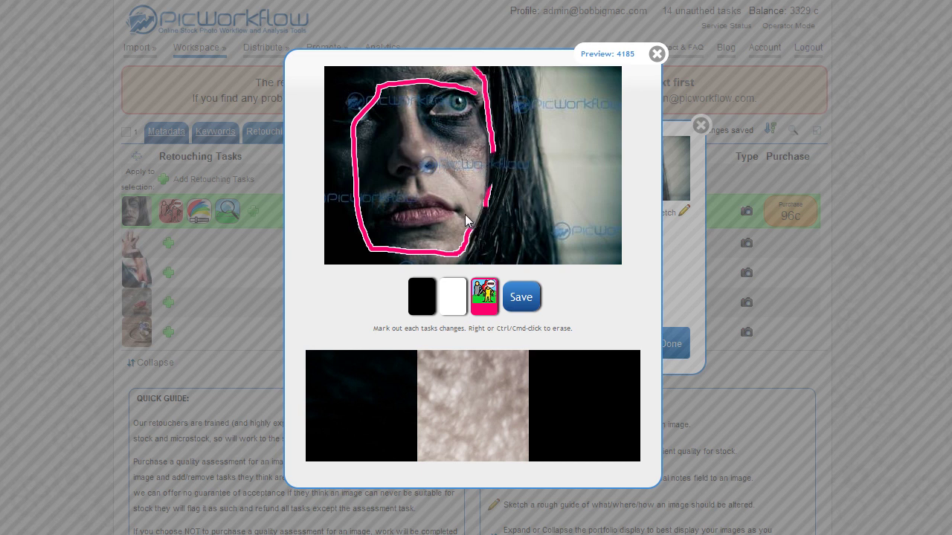
{"action": "mouse_move", "coordinate": [498, 158]}
{"action": "left_mouse_down"}
{"action": "mouse_move", "coordinate": [492, 113]}
{"action": "mouse_move", "coordinate": [489, 142]}
{"action": "mouse_move", "coordinate": [502, 128]}
{"action": "mouse_move", "coordinate": [509, 147]}
{"action": "left_mouse_up"}
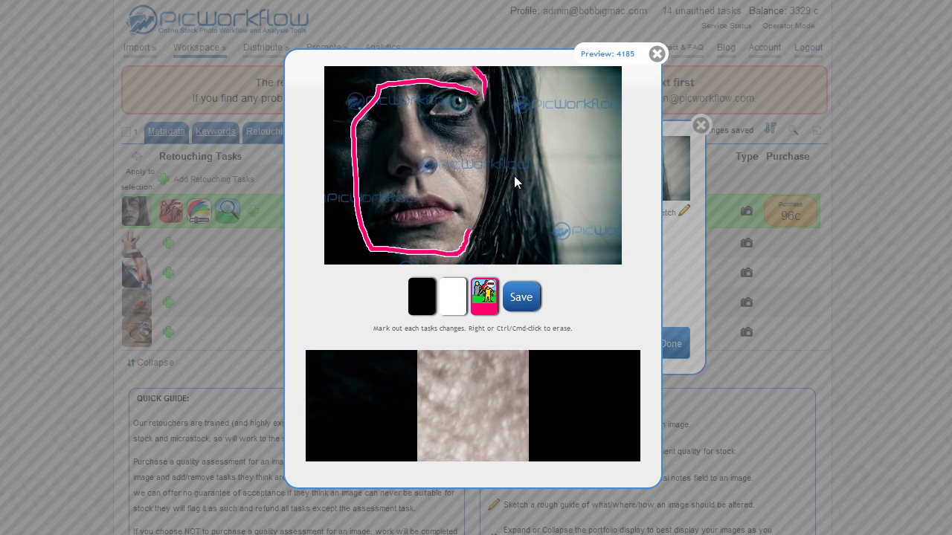
{"action": "left_click_drag", "start_coordinate": [490, 102], "coordinate": [483, 81]}
{"action": "left_click", "coordinate": [528, 297]}
{"action": "left_click", "coordinate": [657, 54]}
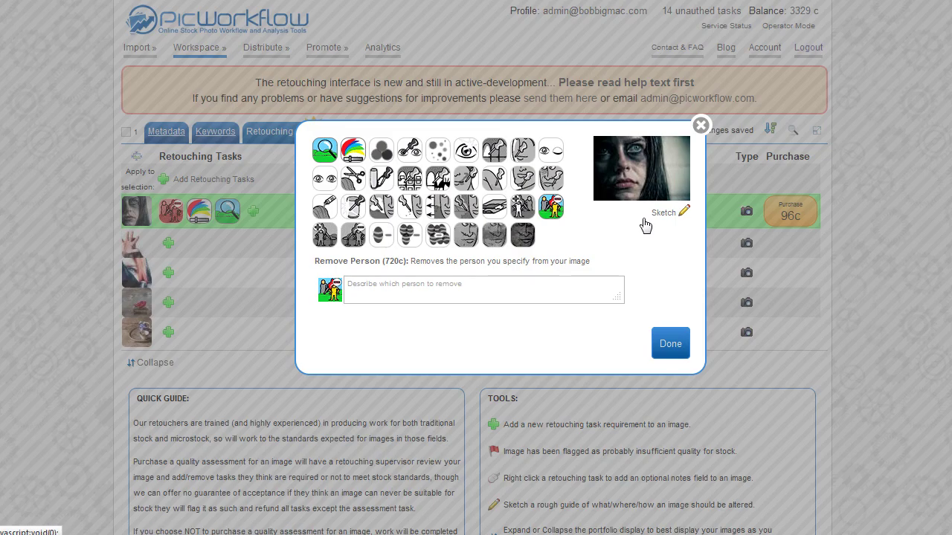
Describe the Remove Person task as 'remove the person on the left' and finish task selection.
{"action": "left_click", "coordinate": [479, 291]}
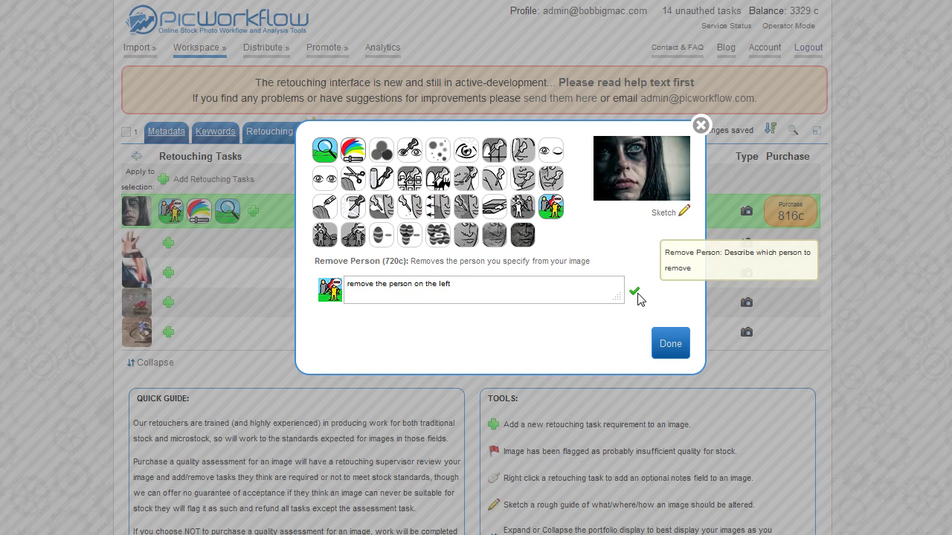
{"action": "left_click", "coordinate": [670, 346]}
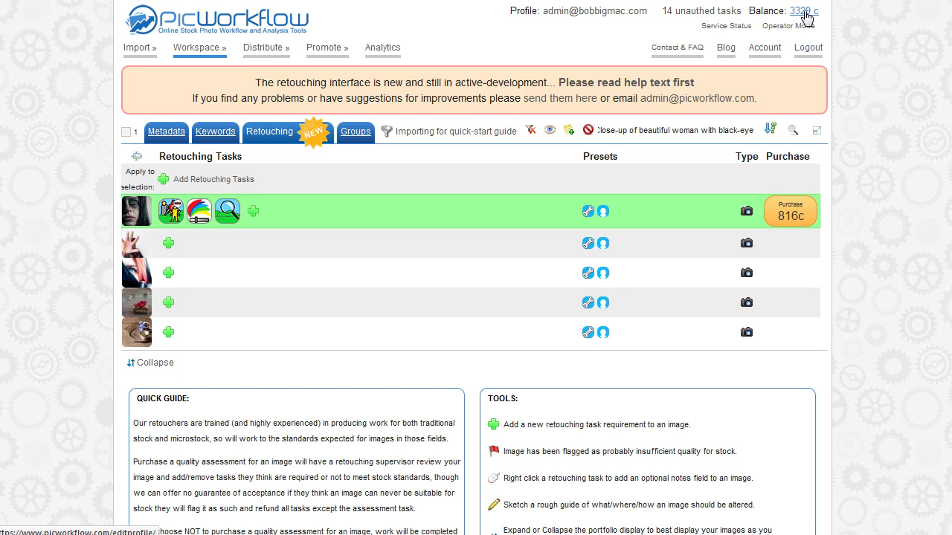
{"action": "mouse_move", "coordinate": [806, 16]}
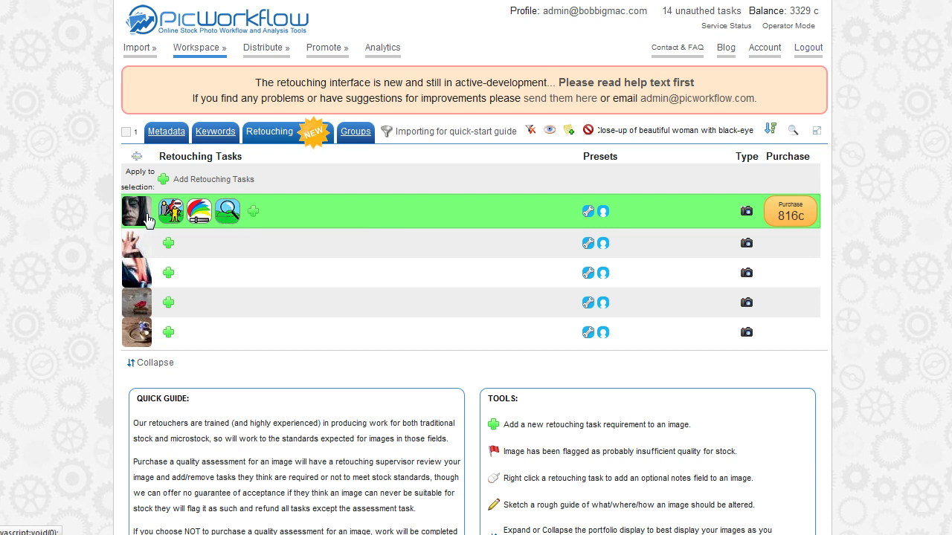
{"action": "mouse_move", "coordinate": [148, 217]}
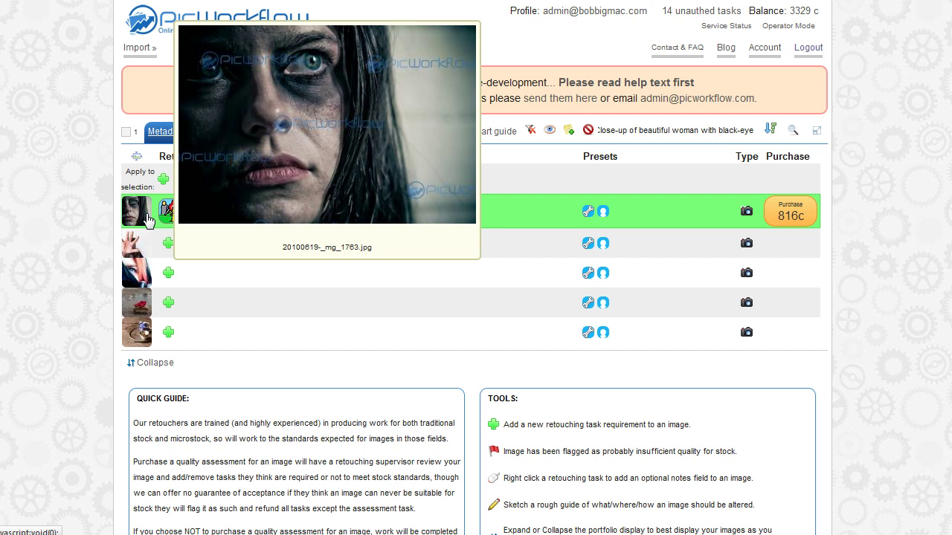
Add a Remove Logo (Simple) task to the black-eye woman image, raising it to 1516c.
{"action": "mouse_move", "coordinate": [143, 250]}
{"action": "left_click", "coordinate": [253, 214]}
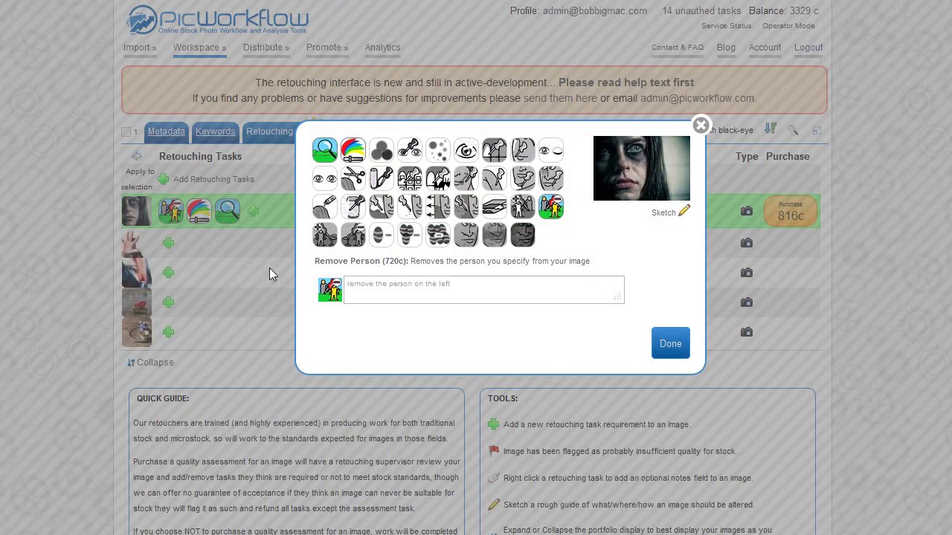
{"action": "left_click", "coordinate": [409, 238]}
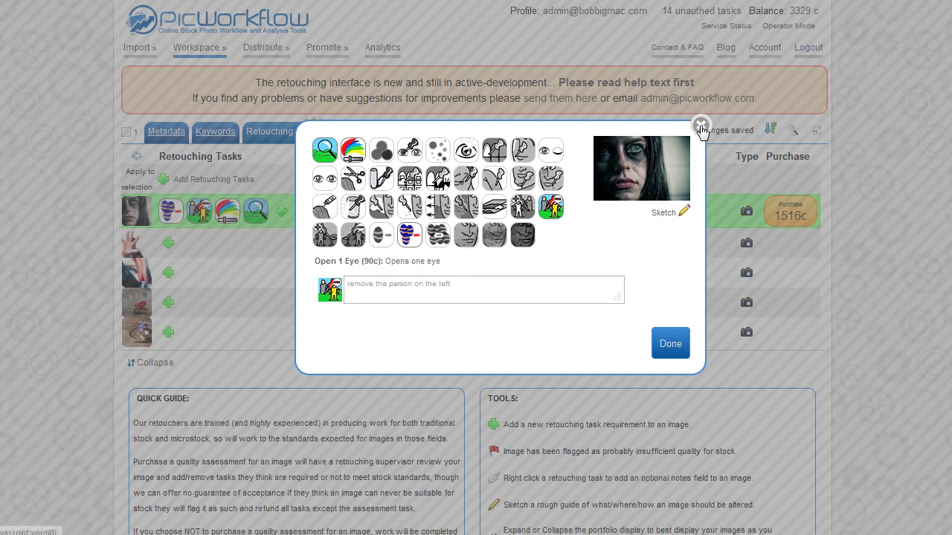
{"action": "left_click", "coordinate": [701, 125]}
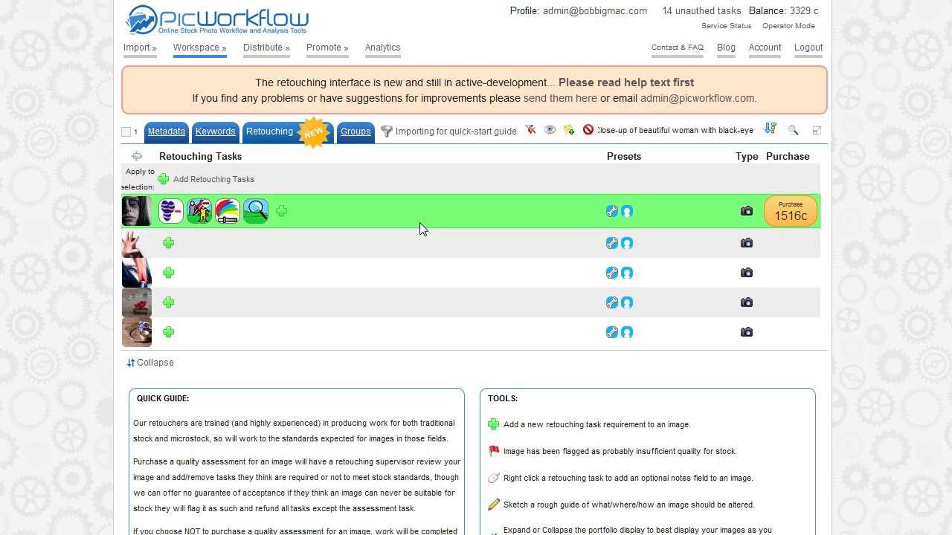
Extend the selection so all five images are selected.
{"action": "left_click", "coordinate": [200, 243]}
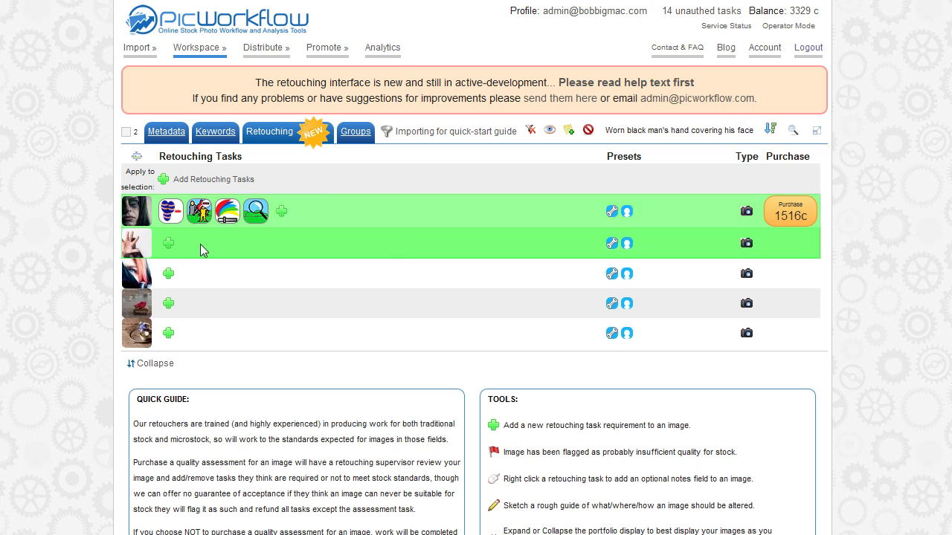
{"action": "left_click", "coordinate": [300, 278]}
{"action": "left_click", "coordinate": [307, 303]}
{"action": "left_click", "coordinate": [318, 333]}
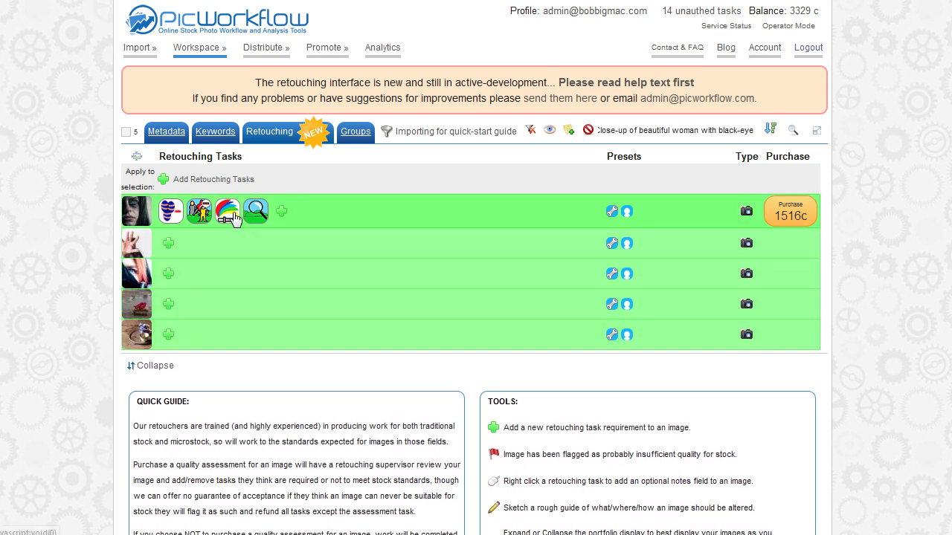
Add Remove Shadow, Teeth Whitening and other retouching tasks to all five selected images.
{"action": "left_click", "coordinate": [169, 183]}
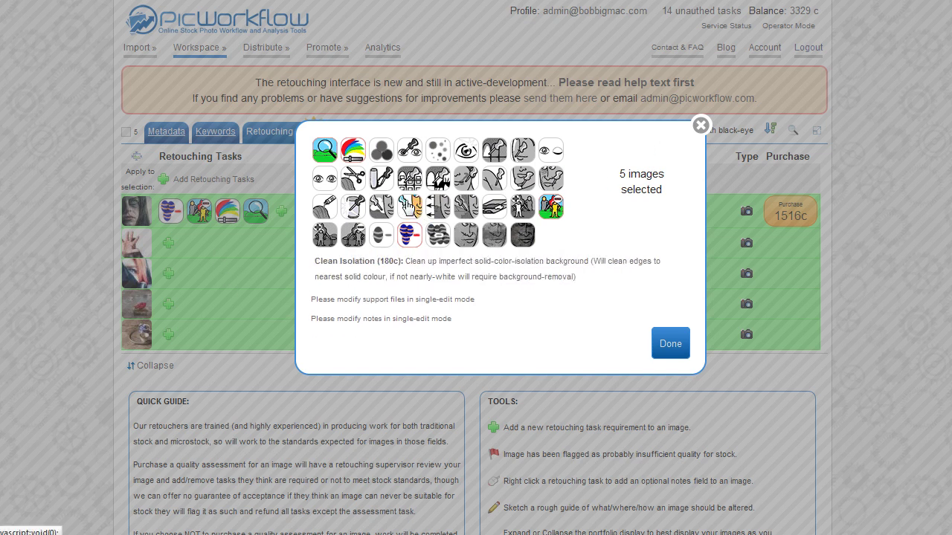
{"action": "left_click", "coordinate": [383, 181]}
{"action": "left_click", "coordinate": [383, 182]}
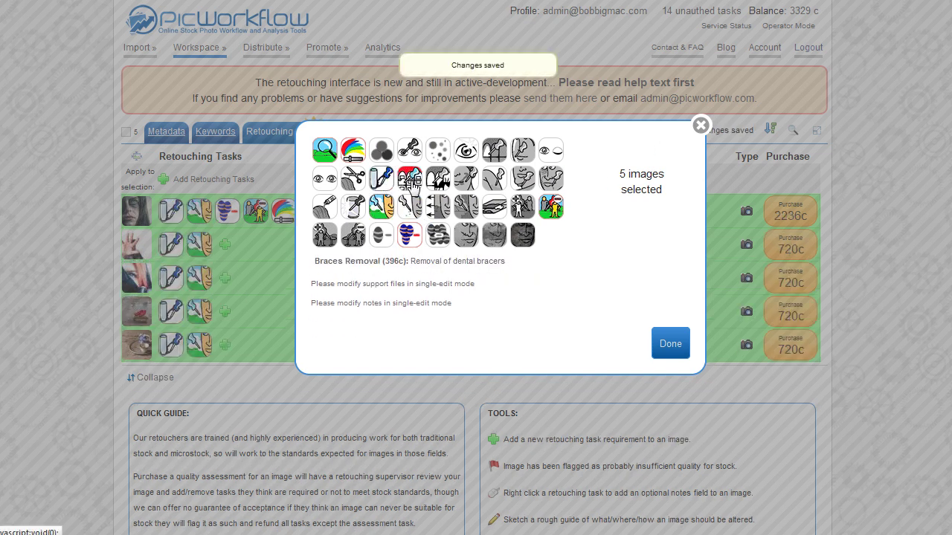
{"action": "left_click", "coordinate": [409, 180]}
{"action": "left_click", "coordinate": [410, 150]}
{"action": "left_click", "coordinate": [700, 126]}
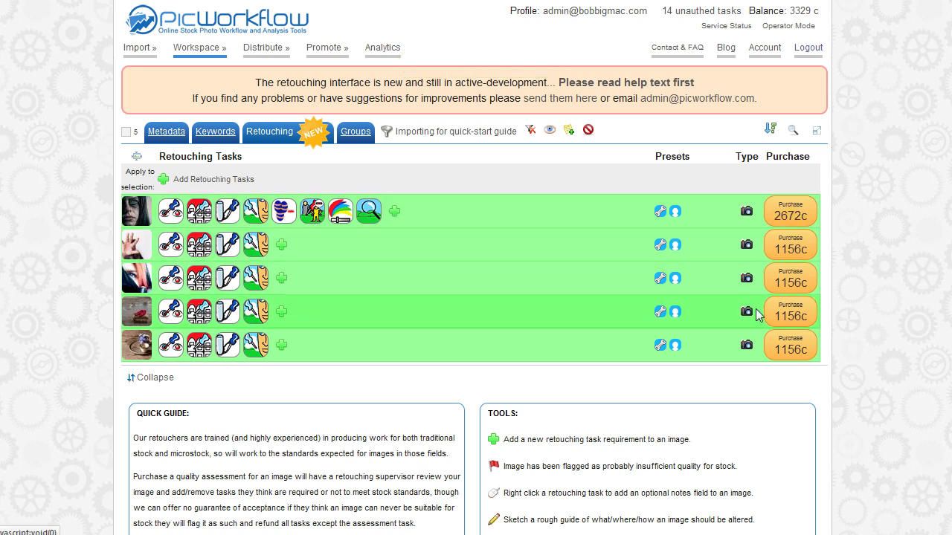
Scroll through the retouching list and bring up the Keywords view of the seven images.
{"action": "scroll", "coordinate": [572, 285], "scroll_direction": "down", "scroll_amount": 5}
{"action": "scroll", "coordinate": [568, 289], "scroll_direction": "up", "scroll_amount": 5}
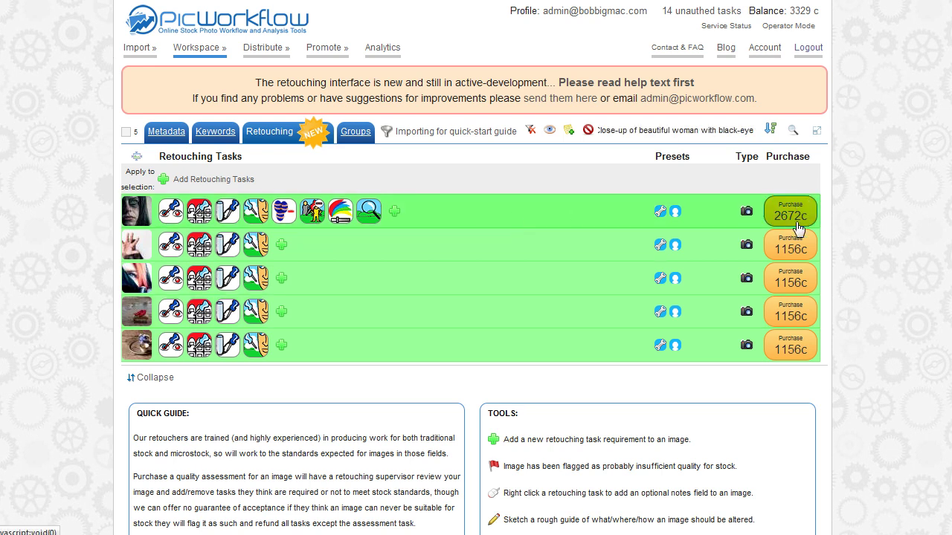
{"action": "mouse_move", "coordinate": [142, 255]}
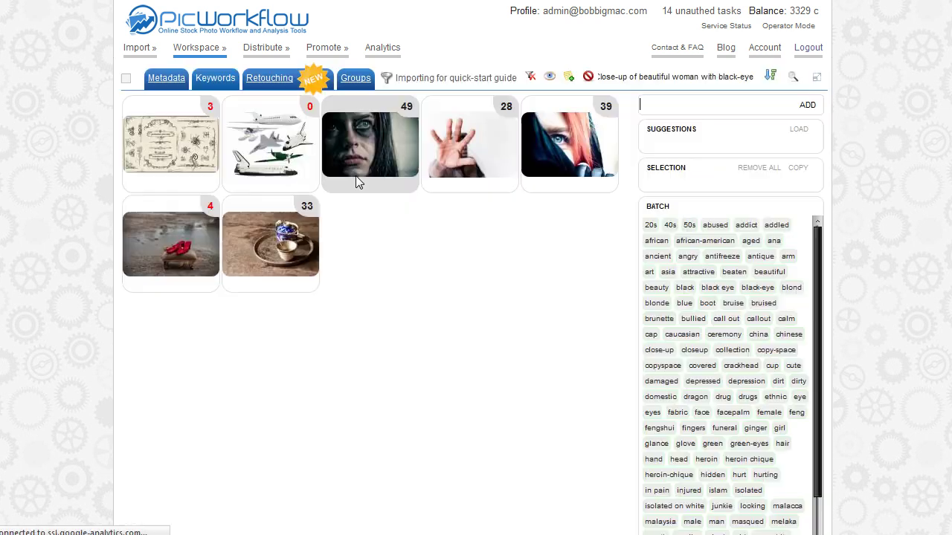
{"action": "mouse_move", "coordinate": [356, 177]}
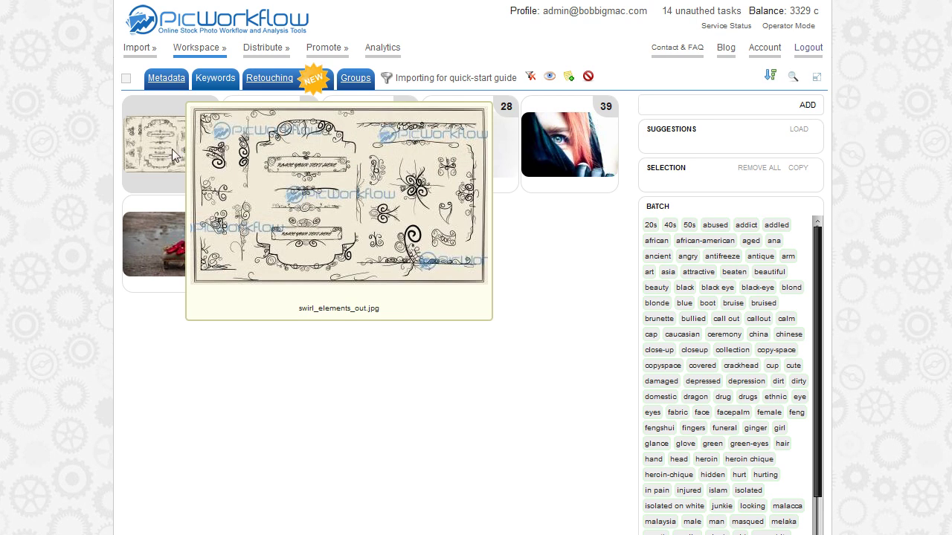
Tag the swirl elements, airplanes and red-haired woman images with the keyword 'testing'.
{"action": "left_click", "coordinate": [172, 148]}
{"action": "left_click", "coordinate": [269, 149]}
{"action": "left_click", "coordinate": [562, 154]}
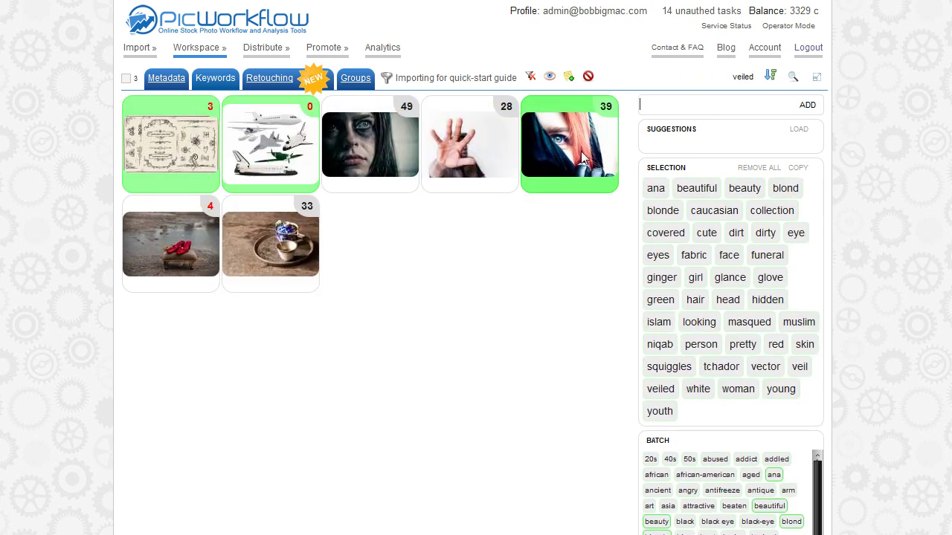
{"action": "mouse_move", "coordinate": [572, 158]}
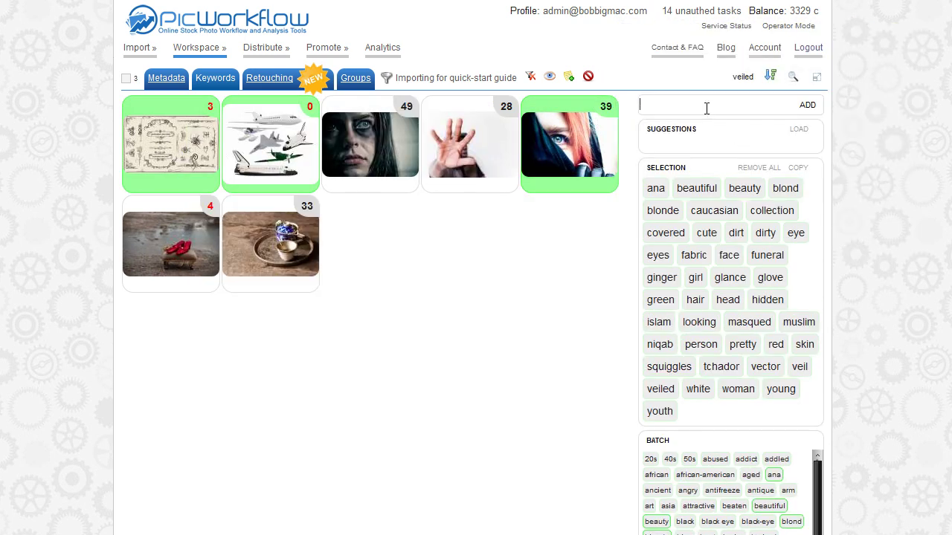
{"action": "key", "text": "Return"}
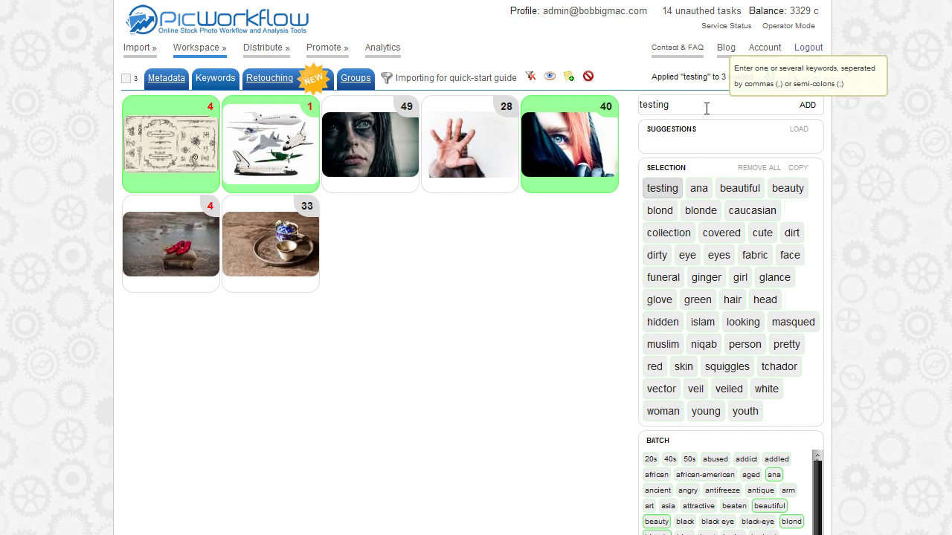
Reselect the swirl elements and teacup images to check their keywords.
{"action": "left_click", "coordinate": [262, 152]}
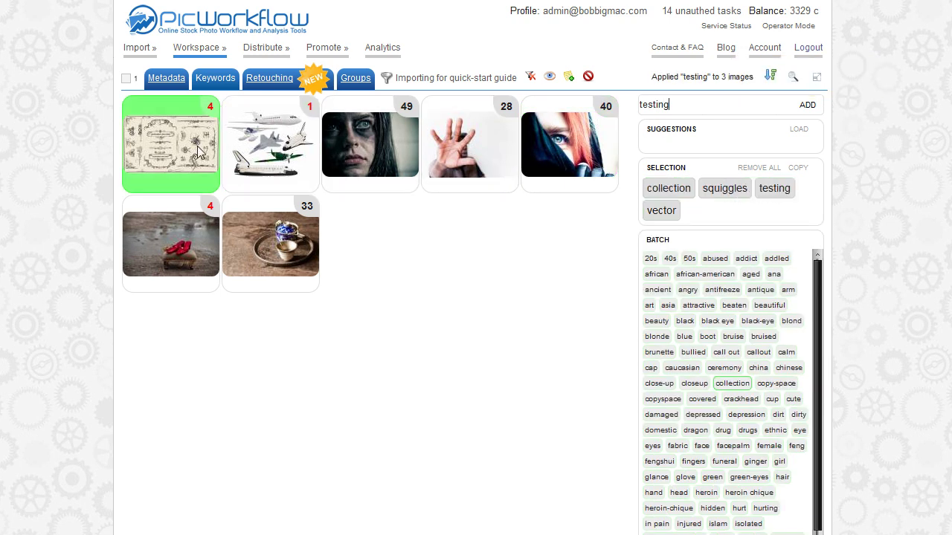
{"action": "left_click", "coordinate": [203, 149]}
{"action": "left_click", "coordinate": [196, 146]}
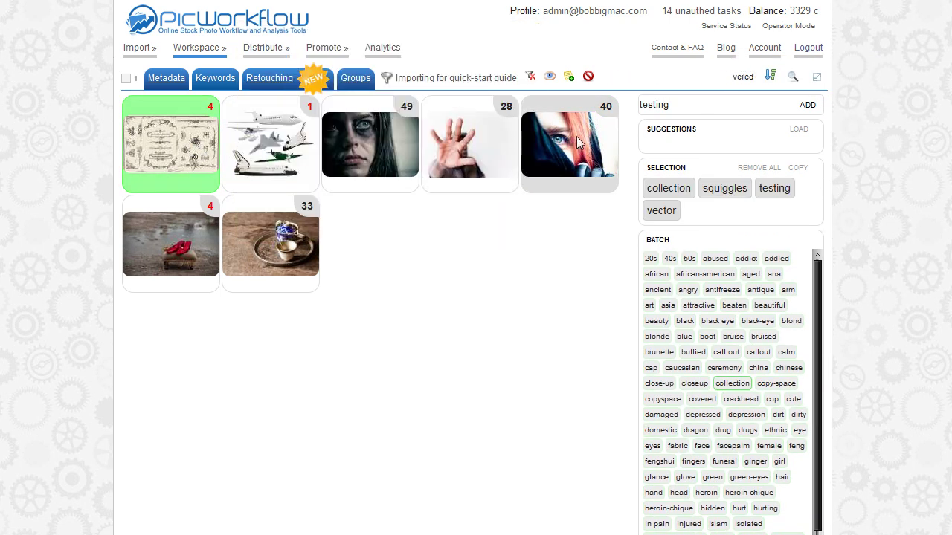
{"action": "left_click", "coordinate": [517, 141], "text": "shift"}
{"action": "left_click", "coordinate": [198, 152]}
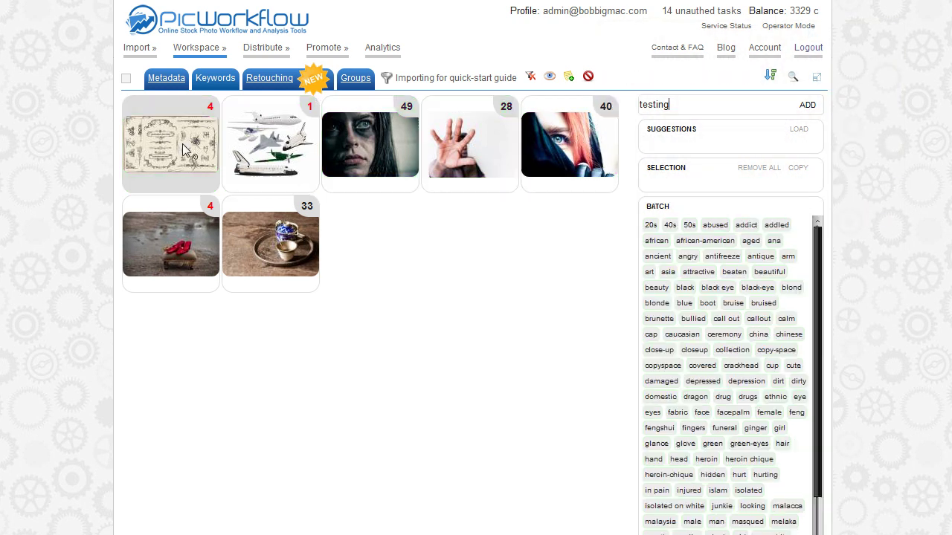
{"action": "left_click", "coordinate": [286, 236]}
Try several other image selections, then switch to the Metadata list.
{"action": "left_click", "coordinate": [272, 139], "text": "shift"}
{"action": "left_click", "coordinate": [279, 139]}
{"action": "left_click", "coordinate": [482, 141], "text": "shift"}
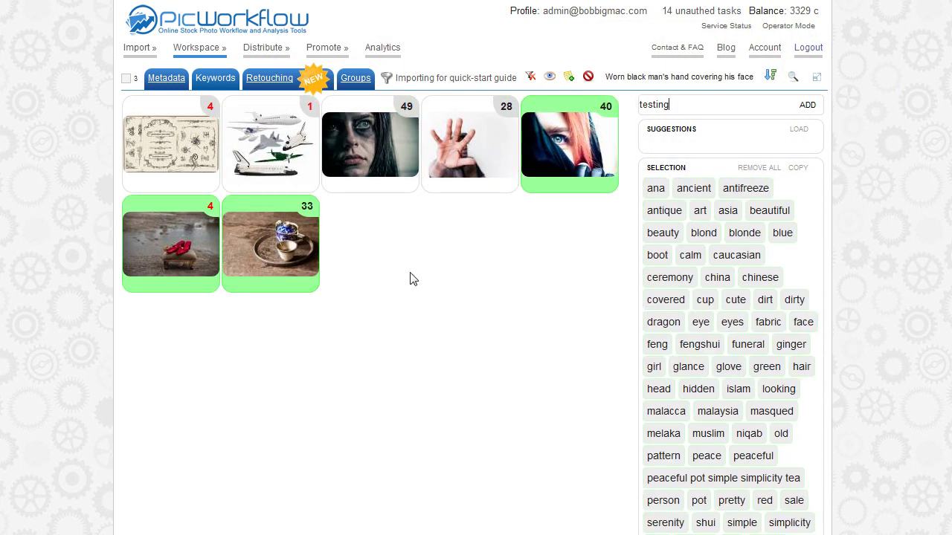
{"action": "left_click", "coordinate": [270, 255]}
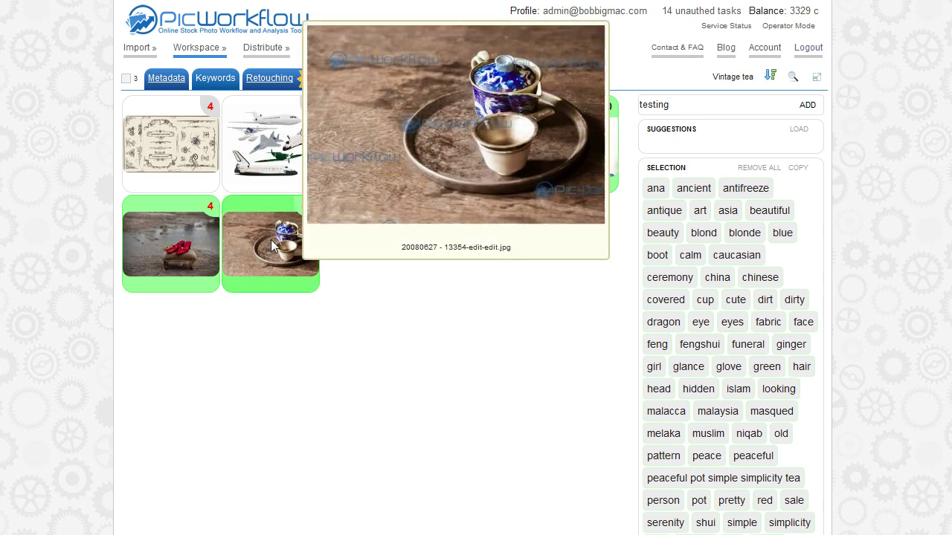
{"action": "left_click", "coordinate": [544, 146]}
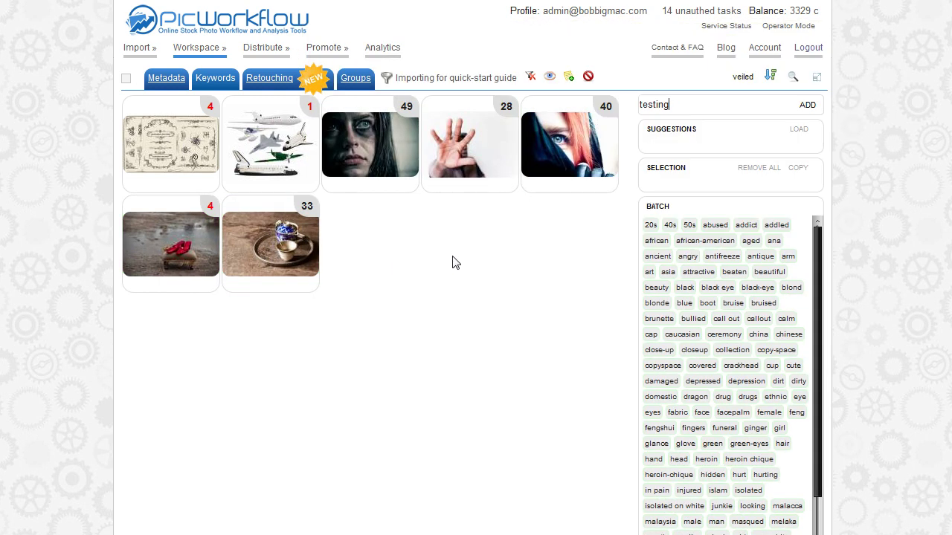
{"action": "left_click", "coordinate": [275, 143]}
{"action": "left_click", "coordinate": [338, 151]}
{"action": "left_click", "coordinate": [342, 149]}
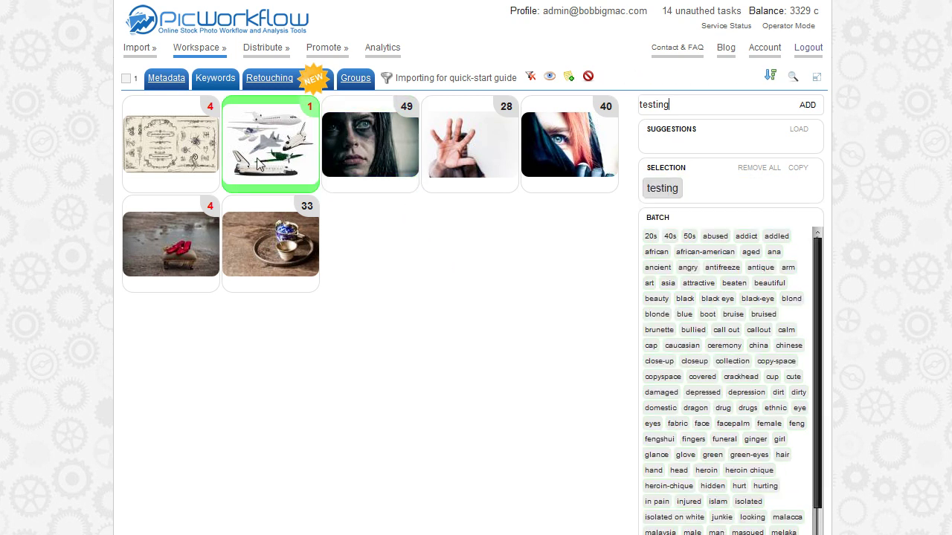
{"action": "left_click", "coordinate": [256, 153]}
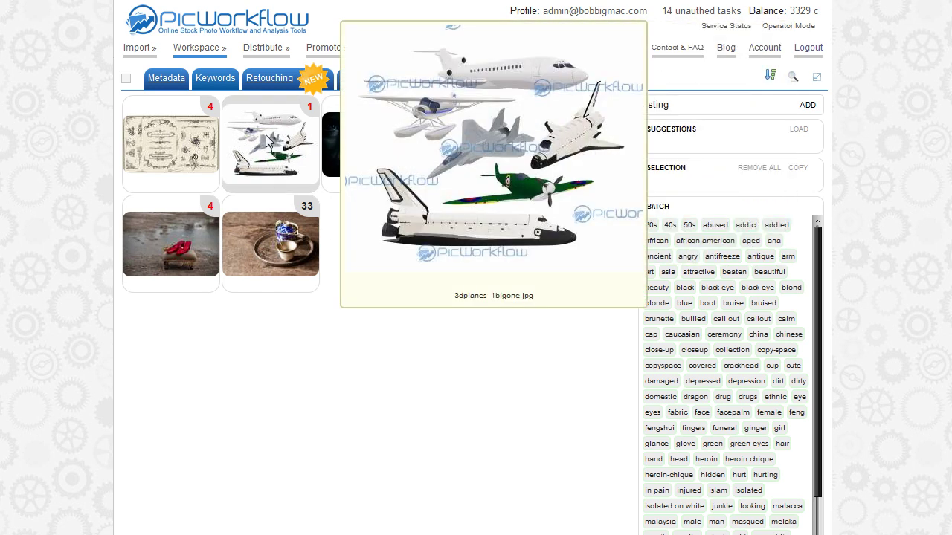
{"action": "left_click", "coordinate": [170, 85]}
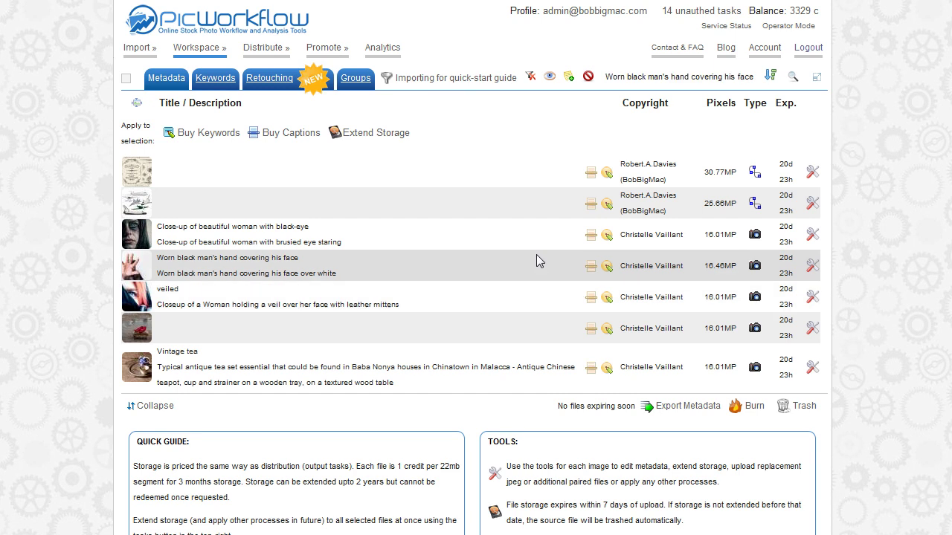
{"action": "left_click_drag", "start_coordinate": [510, 235], "coordinate": [474, 318]}
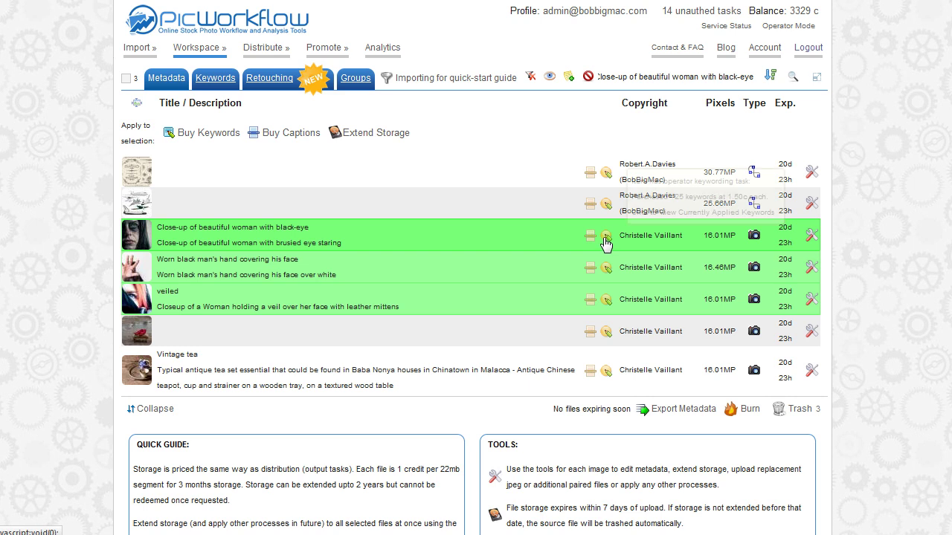
{"action": "mouse_move", "coordinate": [591, 240]}
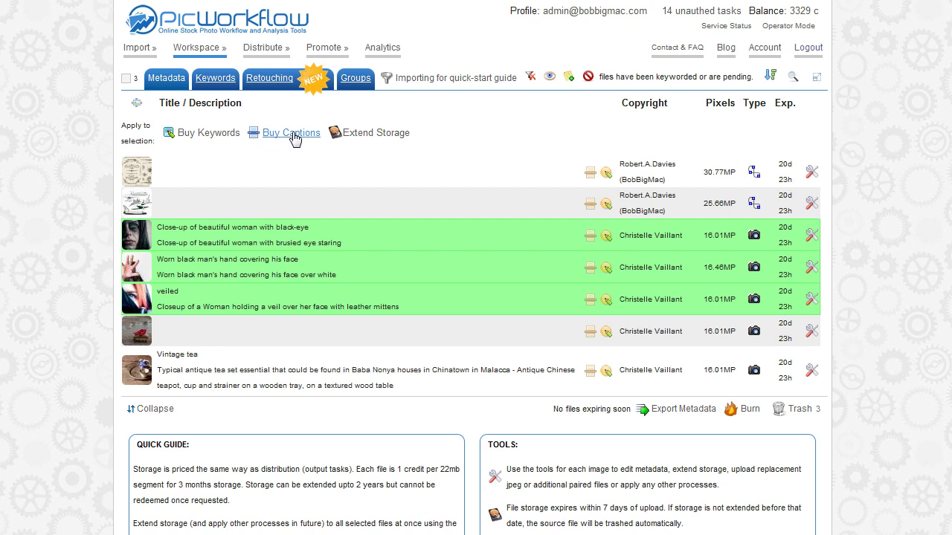
{"action": "left_click", "coordinate": [291, 237]}
{"action": "left_click", "coordinate": [301, 281]}
{"action": "left_click", "coordinate": [302, 303]}
{"action": "left_click", "coordinate": [304, 241]}
{"action": "left_click", "coordinate": [328, 266]}
{"action": "left_click", "coordinate": [328, 301]}
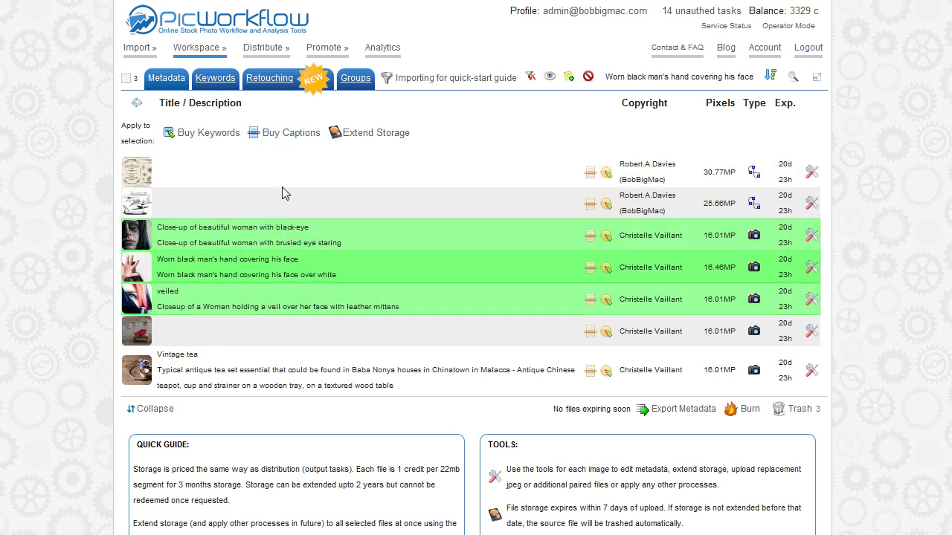
{"action": "left_click", "coordinate": [809, 237]}
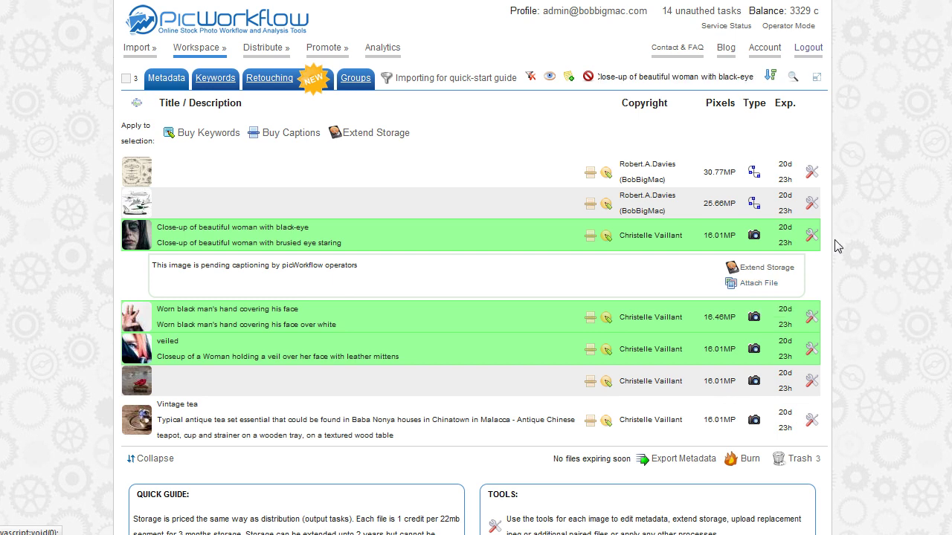
{"action": "left_click", "coordinate": [811, 235]}
{"action": "left_click", "coordinate": [568, 242]}
{"action": "left_click", "coordinate": [549, 266]}
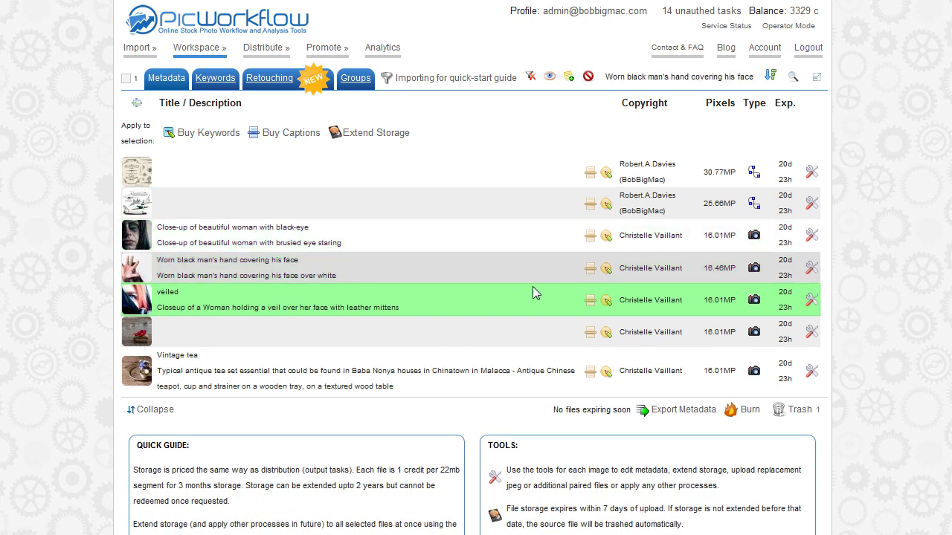
{"action": "left_click", "coordinate": [532, 288]}
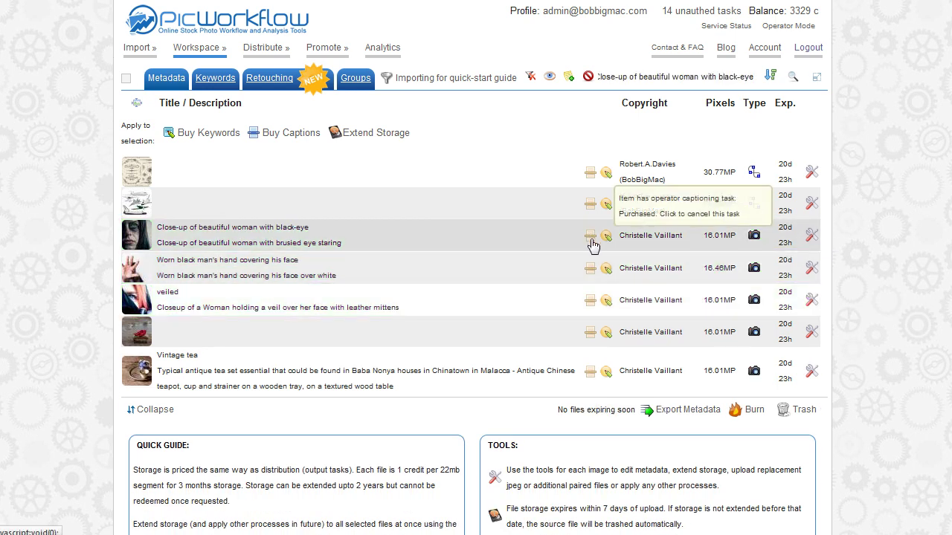
Cancel and refund the black-eye image's captioning, then close its keywording at 49 of 25.
{"action": "left_click", "coordinate": [591, 239]}
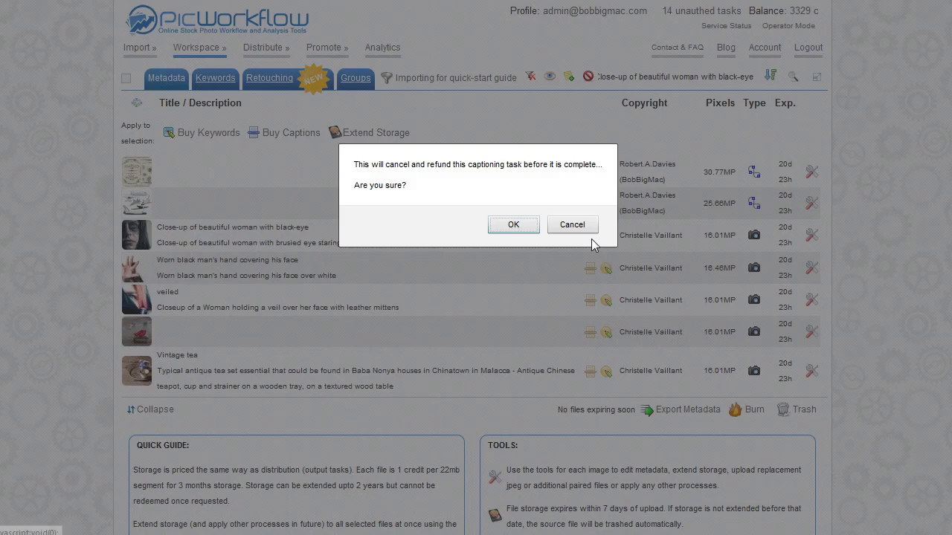
{"action": "left_click", "coordinate": [519, 229]}
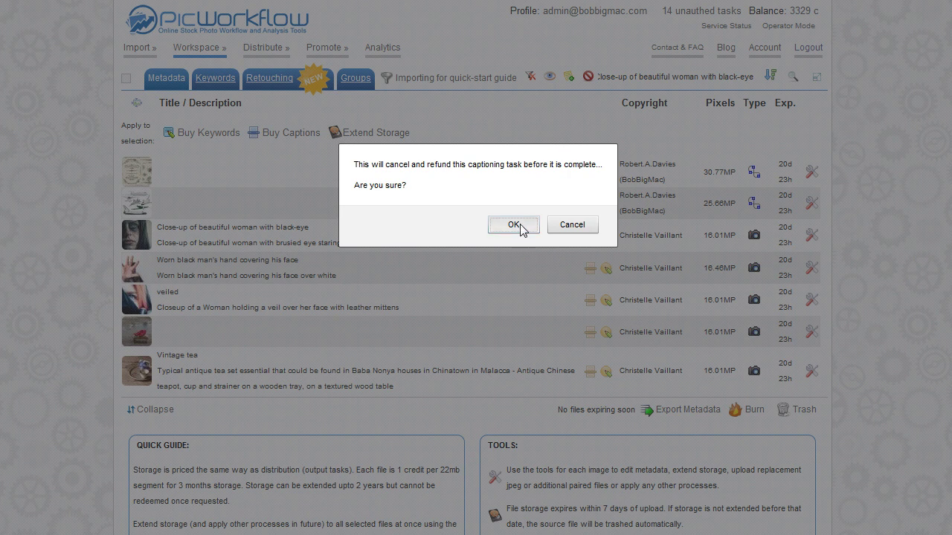
{"action": "left_click", "coordinate": [599, 238]}
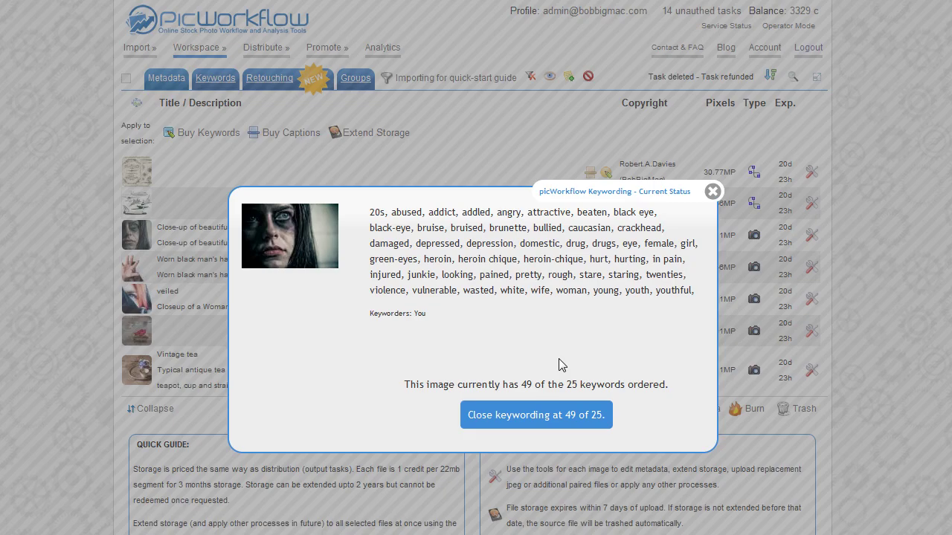
{"action": "left_click", "coordinate": [532, 421]}
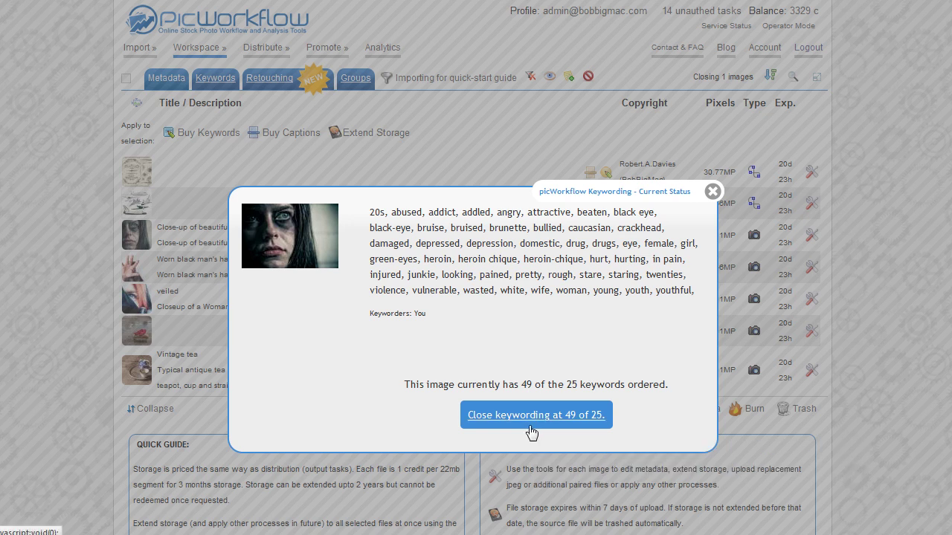
{"action": "left_click", "coordinate": [530, 421]}
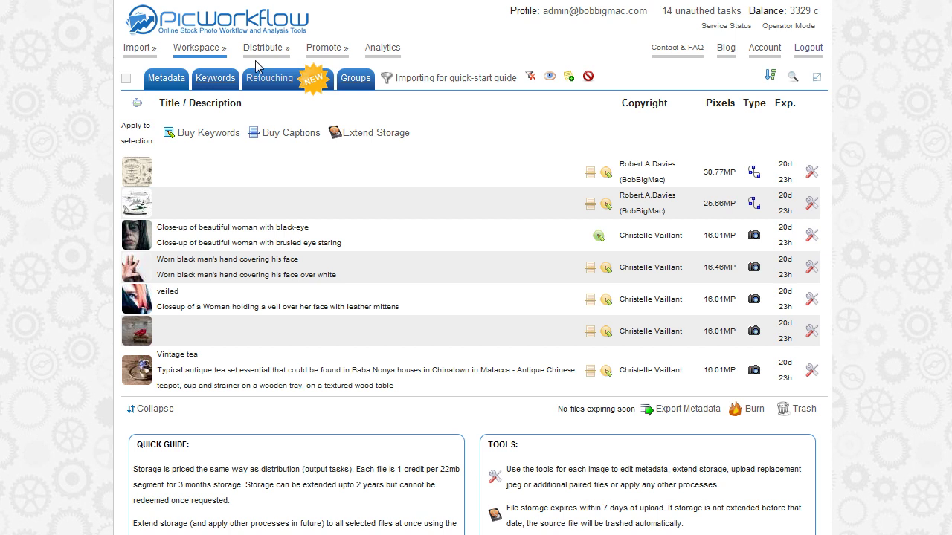
Search the image list for 'hand', leaving only the worn black man's hand photo.
{"action": "mouse_move", "coordinate": [257, 61]}
{"action": "mouse_move", "coordinate": [770, 77]}
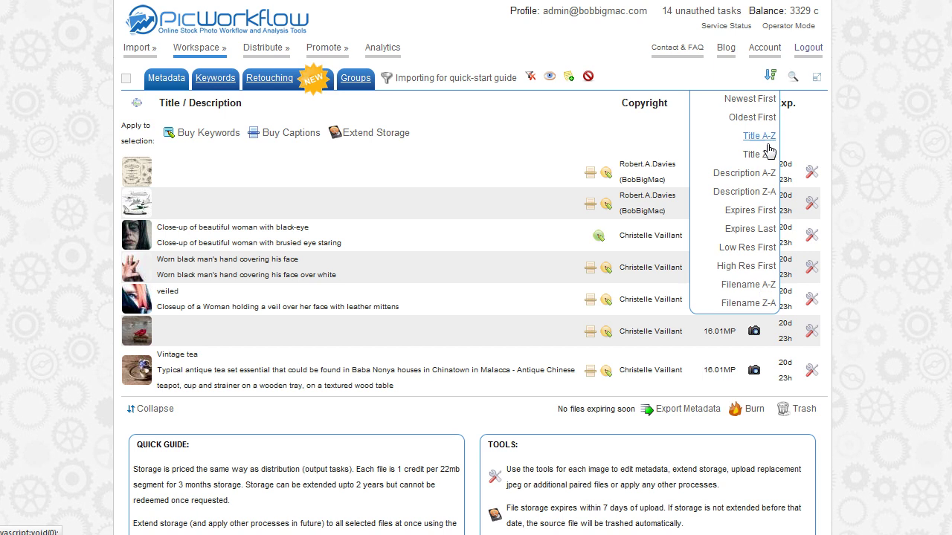
{"action": "left_click", "coordinate": [794, 77]}
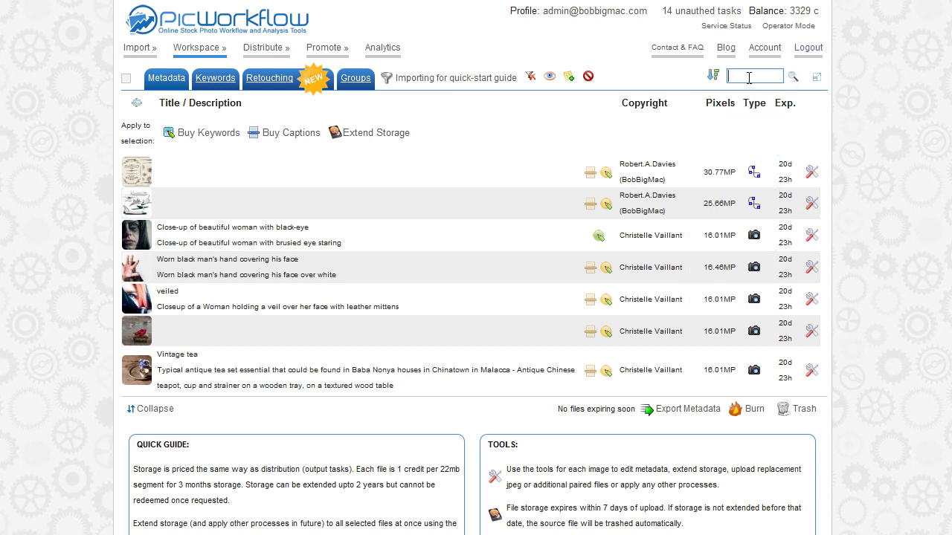
{"action": "key", "text": "Return"}
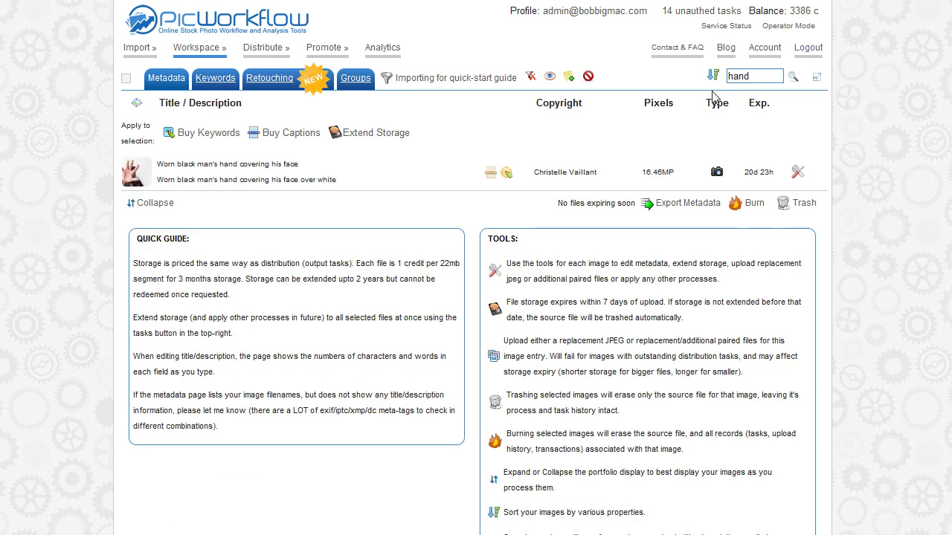
Browse the group filter without changing it, and maximise then restore the image panel.
{"action": "left_click", "coordinate": [416, 78]}
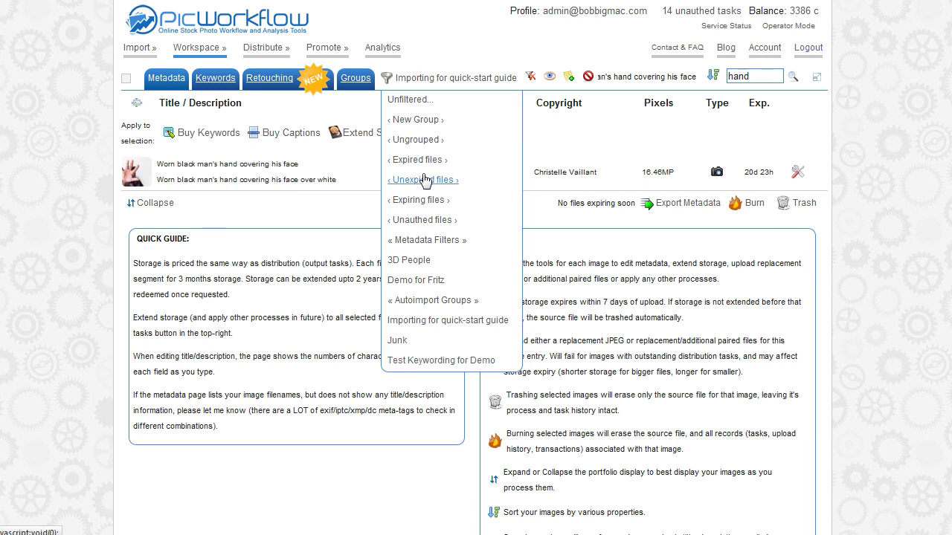
{"action": "left_click", "coordinate": [438, 78]}
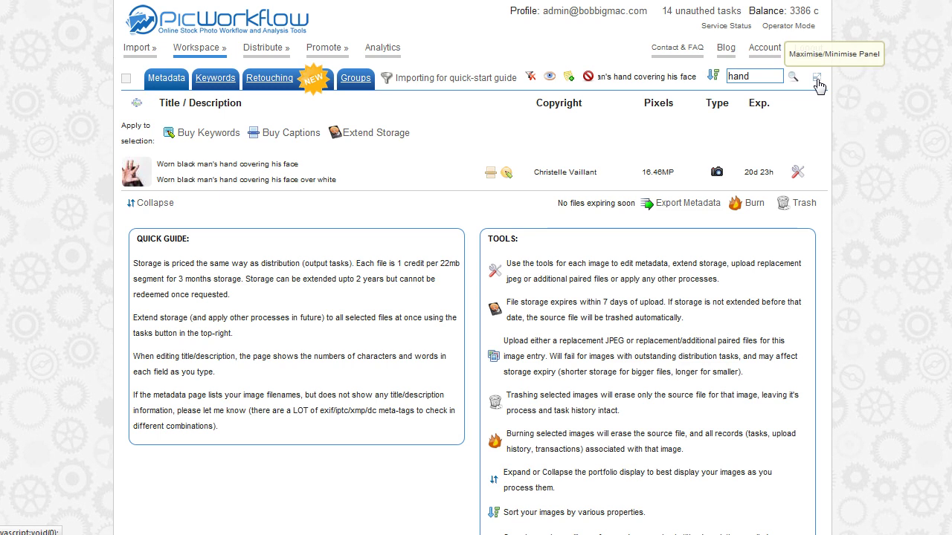
{"action": "left_click", "coordinate": [818, 84]}
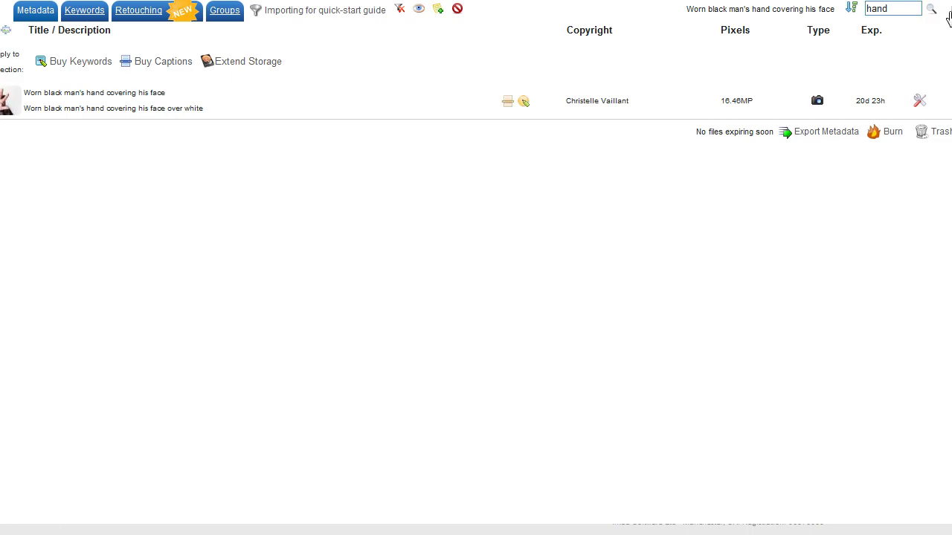
{"action": "left_click", "coordinate": [948, 17]}
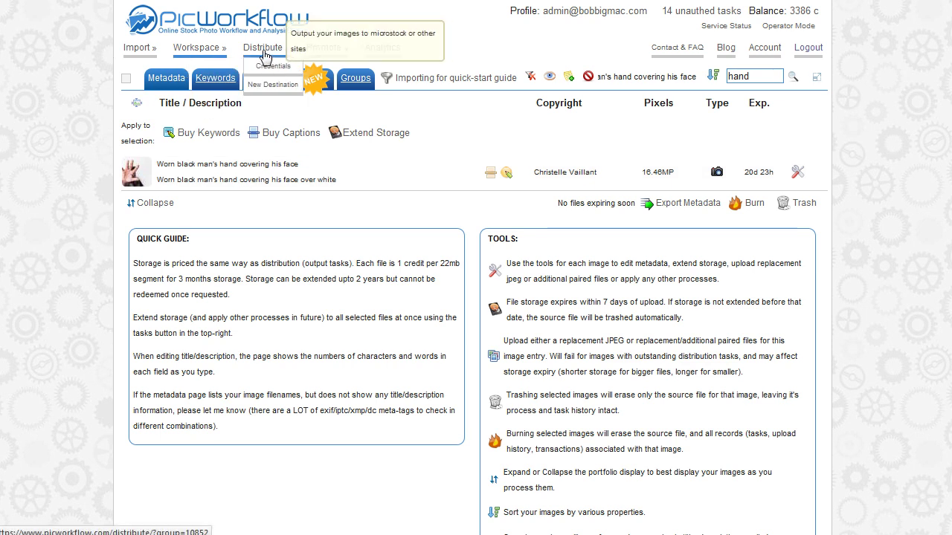
Open the Distribute page with the seven images' agency task grid.
{"action": "left_click", "coordinate": [264, 49]}
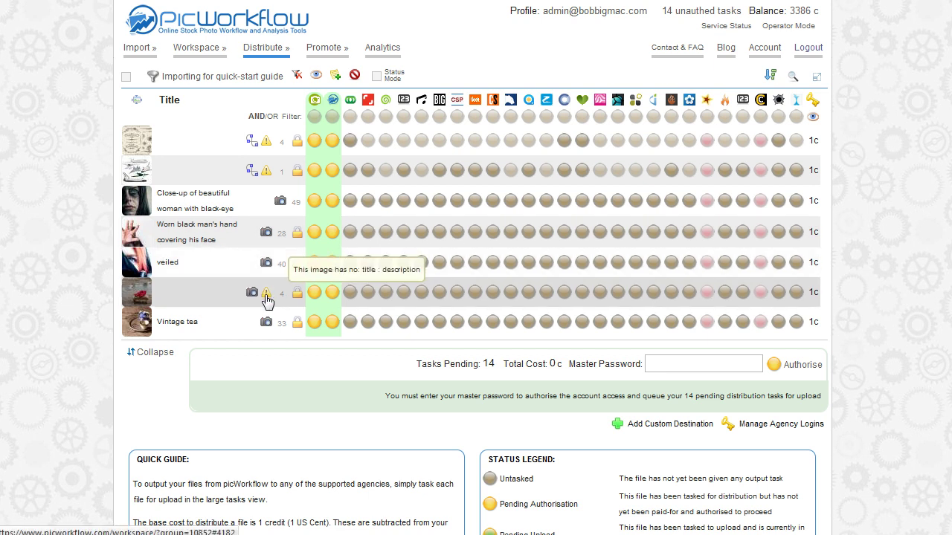
Select the first five images and task them to 123RF and iStockphoto.
{"action": "left_click", "coordinate": [196, 149]}
{"action": "left_click", "coordinate": [201, 269], "text": "shift"}
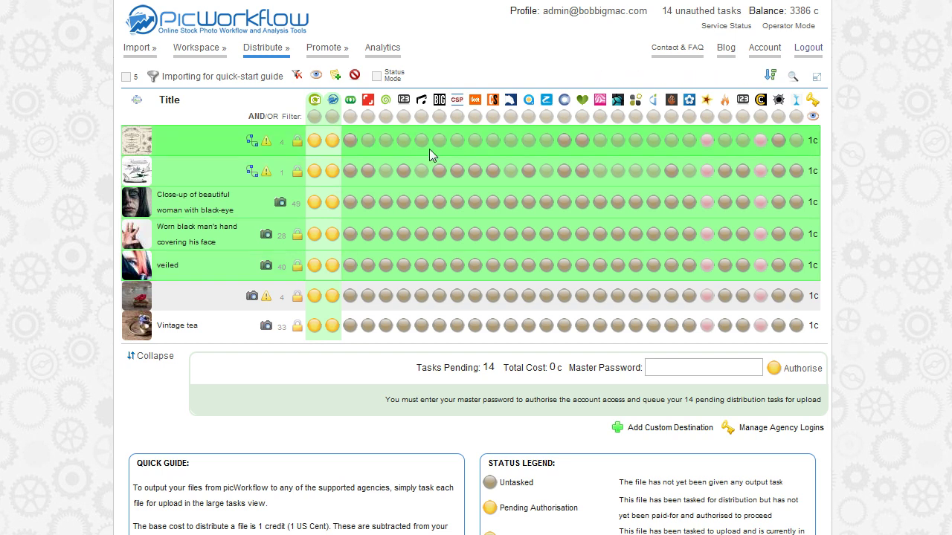
{"action": "left_click", "coordinate": [406, 104]}
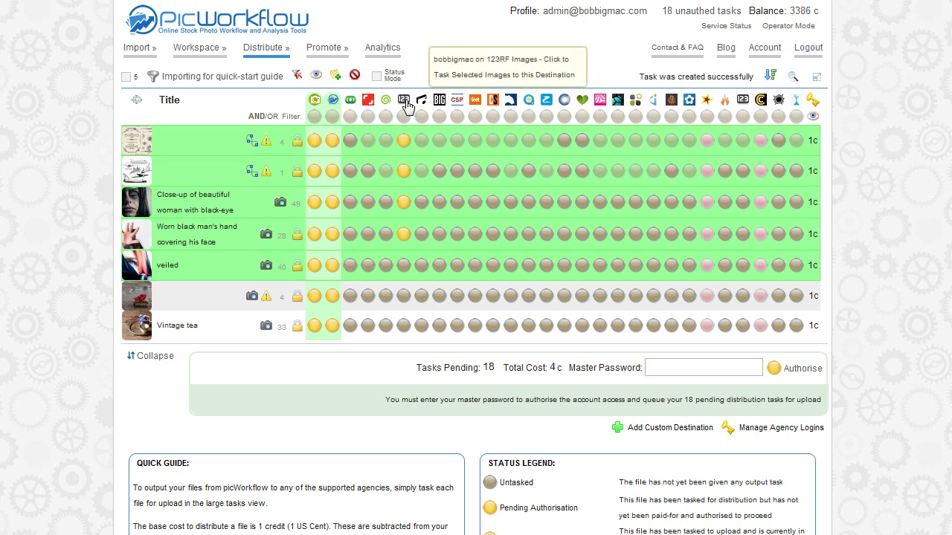
{"action": "left_click", "coordinate": [423, 104]}
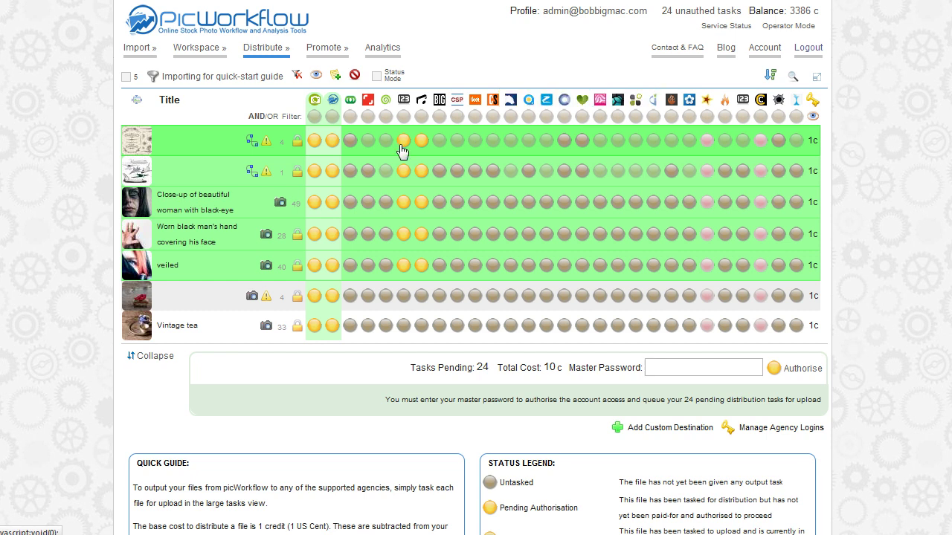
Task the first image to all vector-supporting agencies and images two to four to one more agency.
{"action": "mouse_move", "coordinate": [815, 145]}
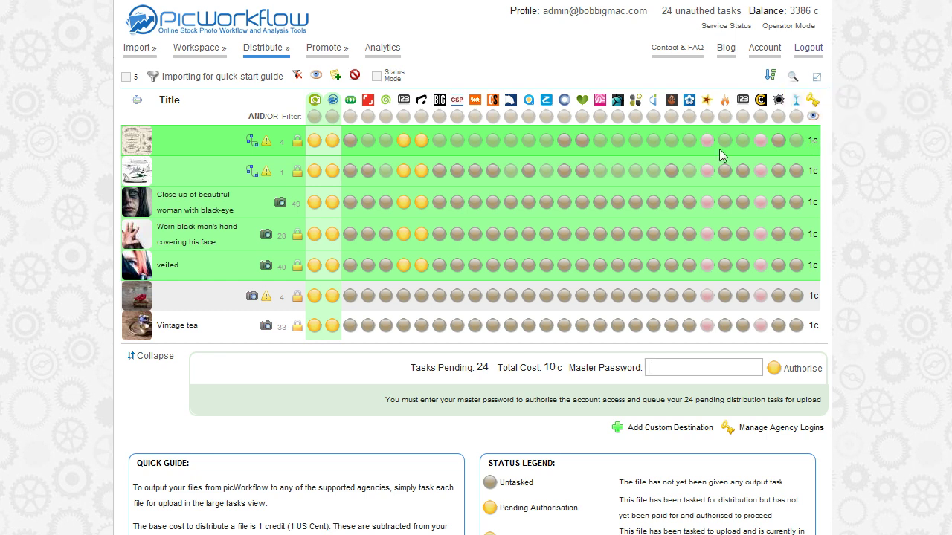
{"action": "left_click", "coordinate": [252, 143]}
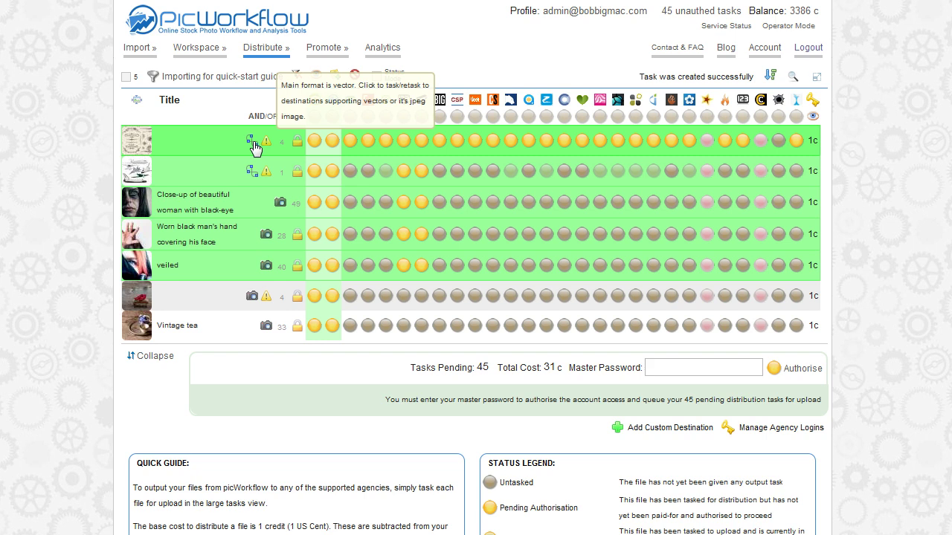
{"action": "left_click", "coordinate": [493, 171]}
{"action": "left_click", "coordinate": [492, 201]}
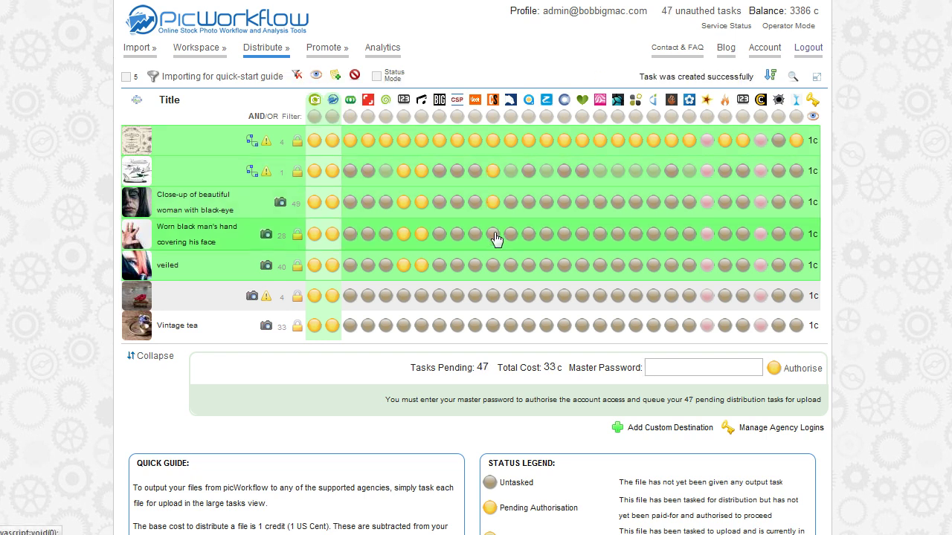
{"action": "left_click", "coordinate": [492, 234]}
{"action": "left_click", "coordinate": [706, 366]}
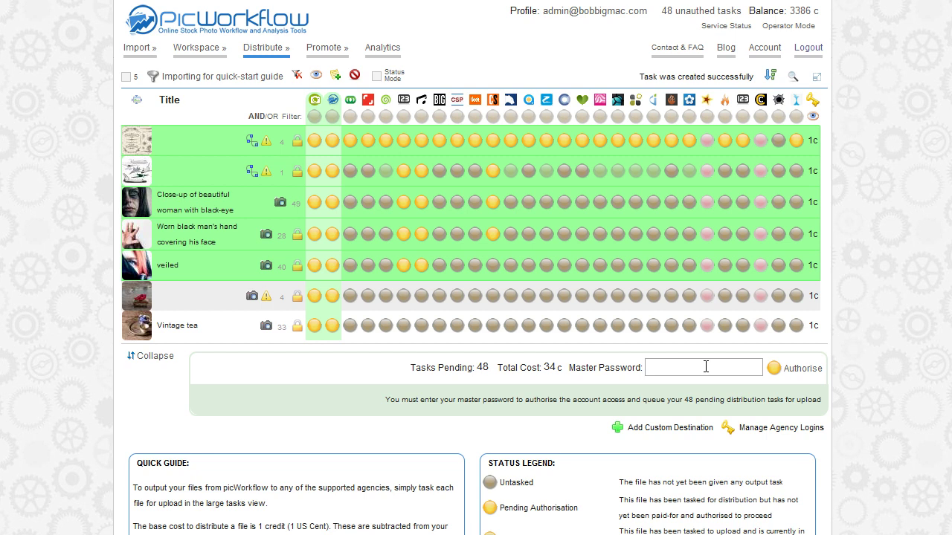
Enter the master password in the Master Password box.
{"action": "type", "text": "•••••••"}
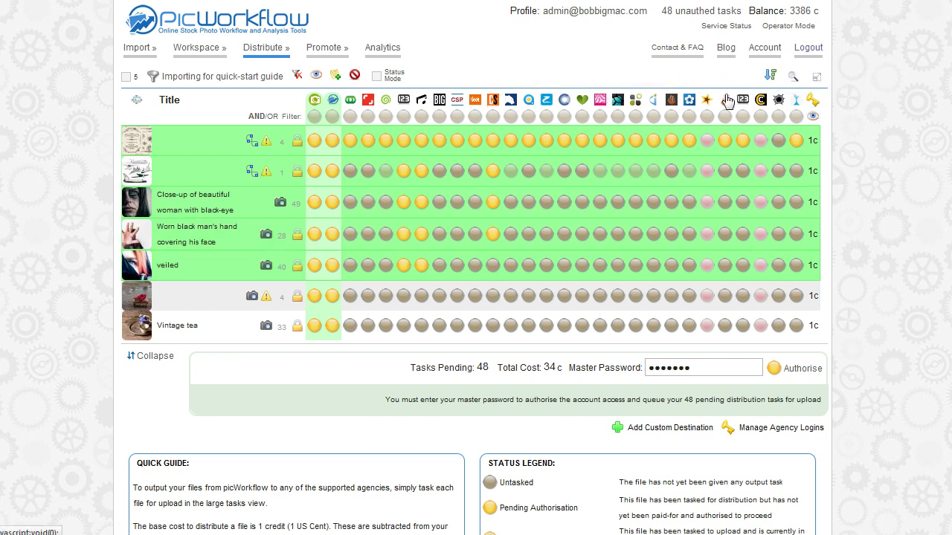
{"action": "mouse_move", "coordinate": [251, 57]}
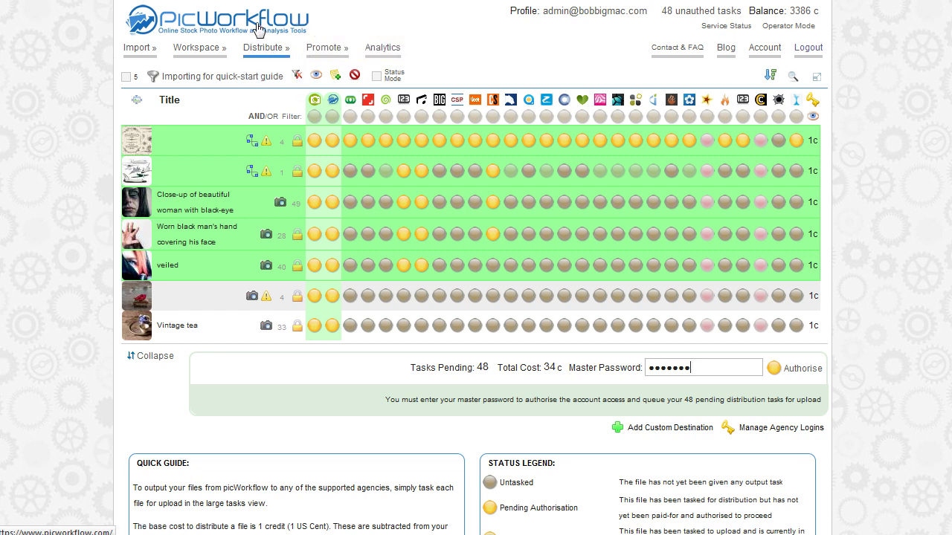
Open the agency login credentials page and browse the agency list, including ImageGate's description.
{"action": "left_click", "coordinate": [812, 105]}
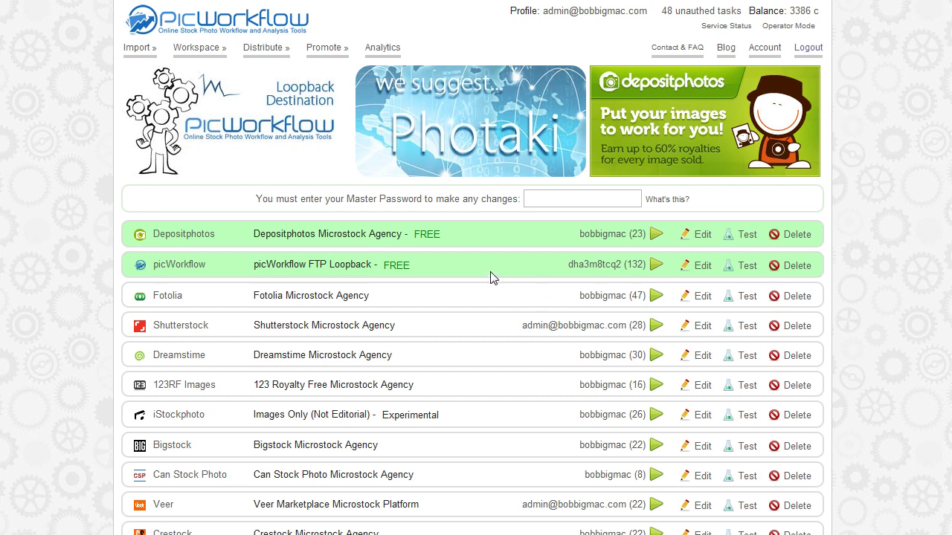
{"action": "scroll", "coordinate": [490, 278], "scroll_direction": "down", "scroll_amount": 4}
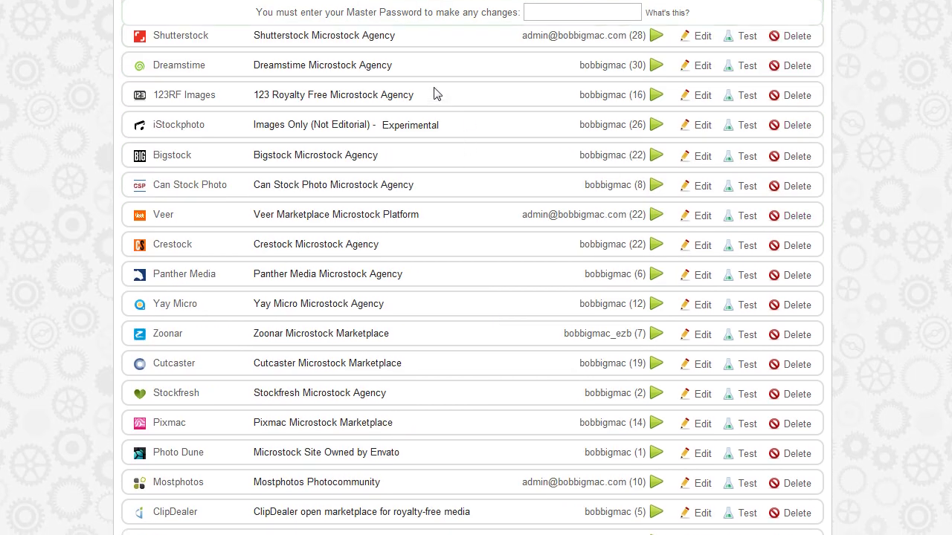
{"action": "scroll", "coordinate": [444, 132], "scroll_direction": "down", "scroll_amount": 12}
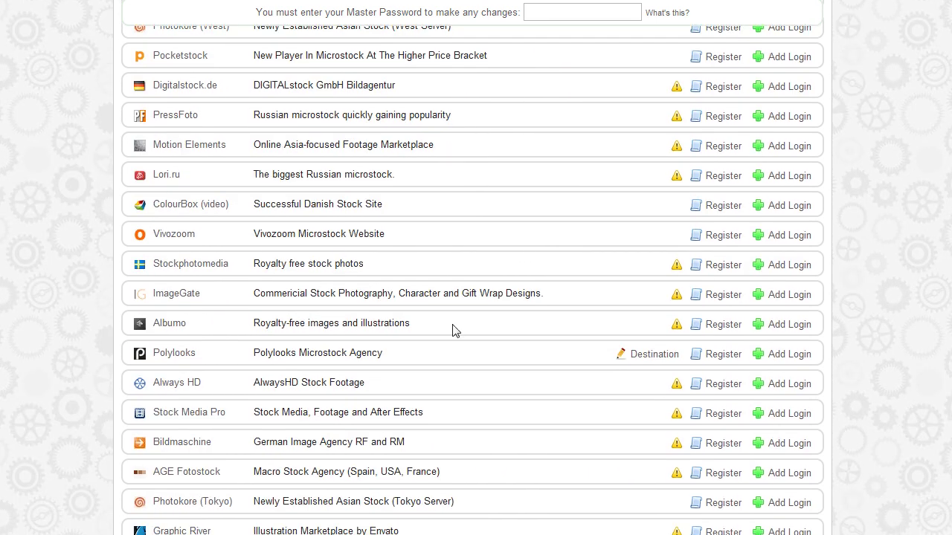
{"action": "scroll", "coordinate": [453, 327], "scroll_direction": "down", "scroll_amount": 6}
{"action": "scroll", "coordinate": [454, 327], "scroll_direction": "up", "scroll_amount": 6}
{"action": "left_click_drag", "start_coordinate": [540, 293], "coordinate": [398, 293]}
{"action": "left_click", "coordinate": [398, 294]}
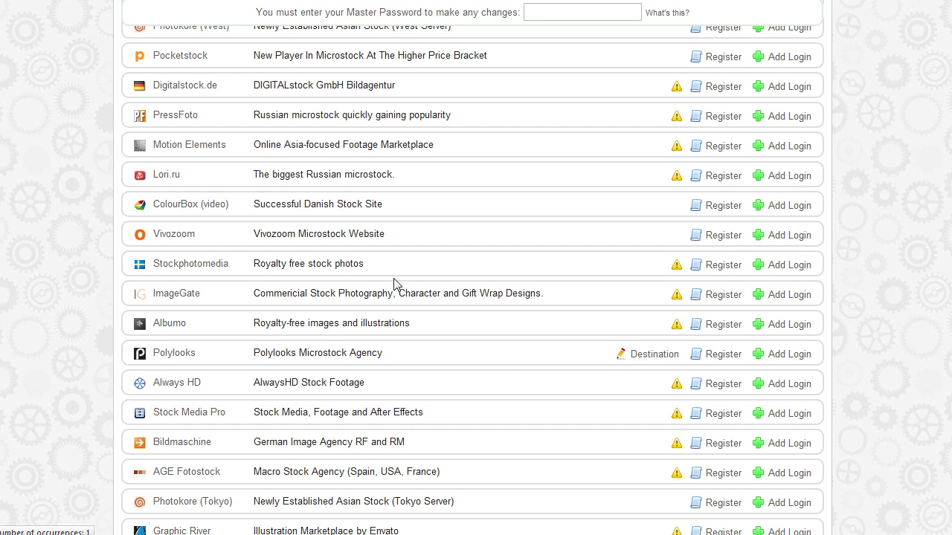
{"action": "scroll", "coordinate": [397, 290], "scroll_direction": "up", "scroll_amount": 12}
{"action": "scroll", "coordinate": [394, 278], "scroll_direction": "up", "scroll_amount": 4}
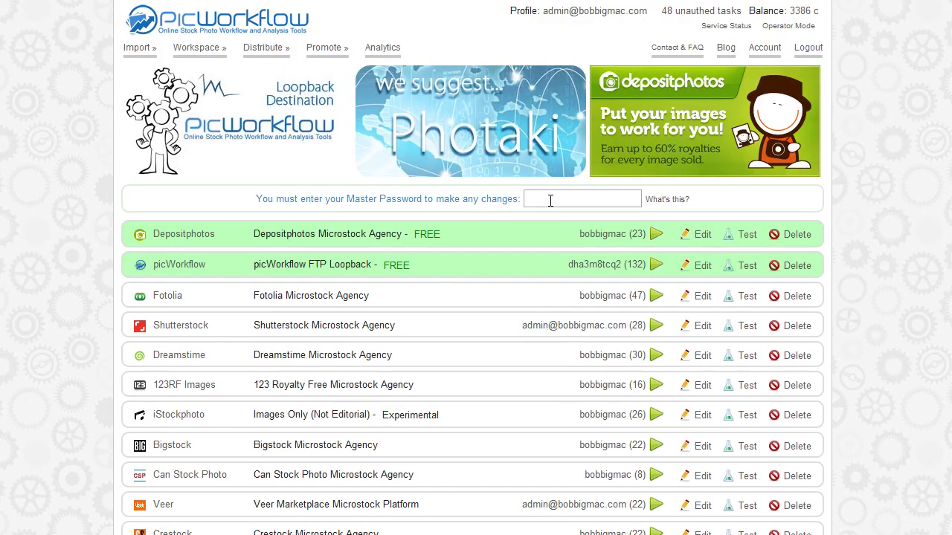
Show the master password explanation and expand the Depositphotos and Fotolia login edit forms.
{"action": "left_click", "coordinate": [664, 202]}
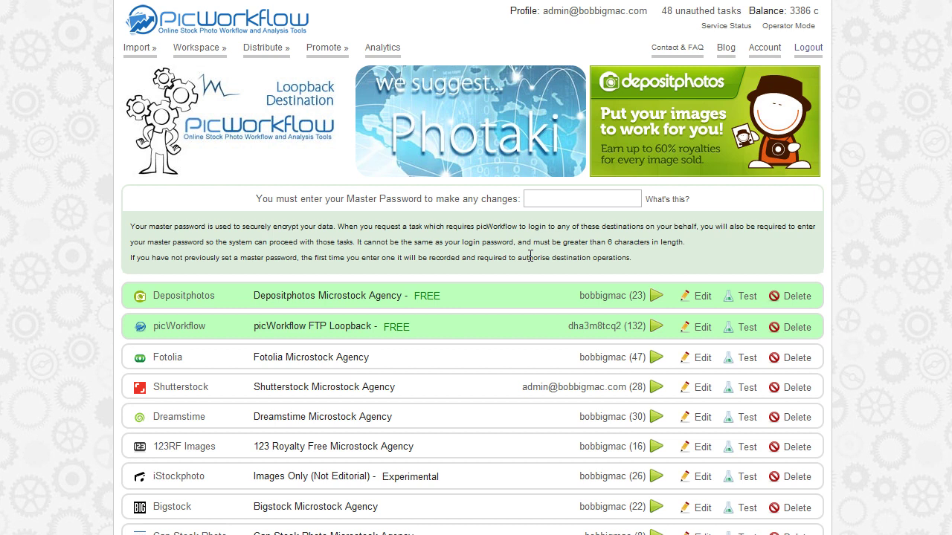
{"action": "left_click", "coordinate": [703, 297]}
{"action": "left_click", "coordinate": [232, 324]}
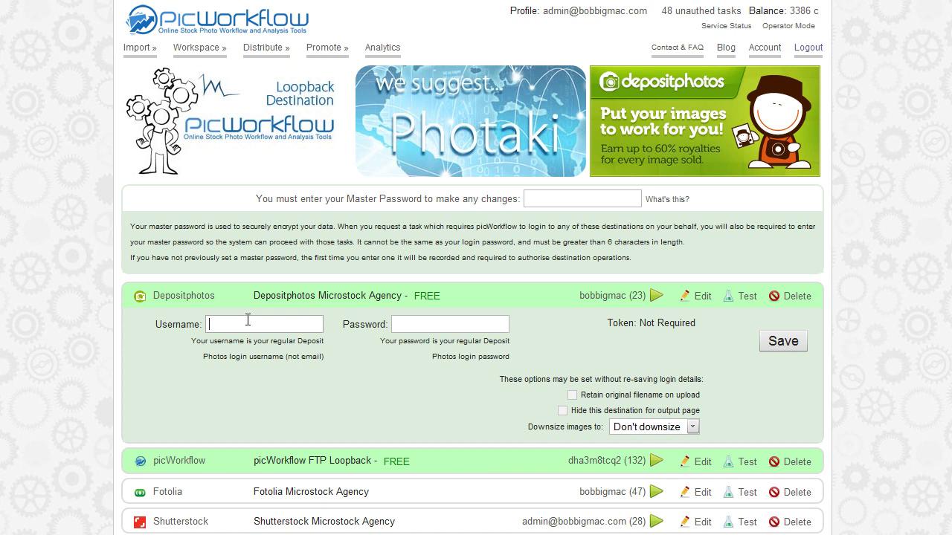
{"action": "scroll", "coordinate": [379, 352], "scroll_direction": "down", "scroll_amount": 3}
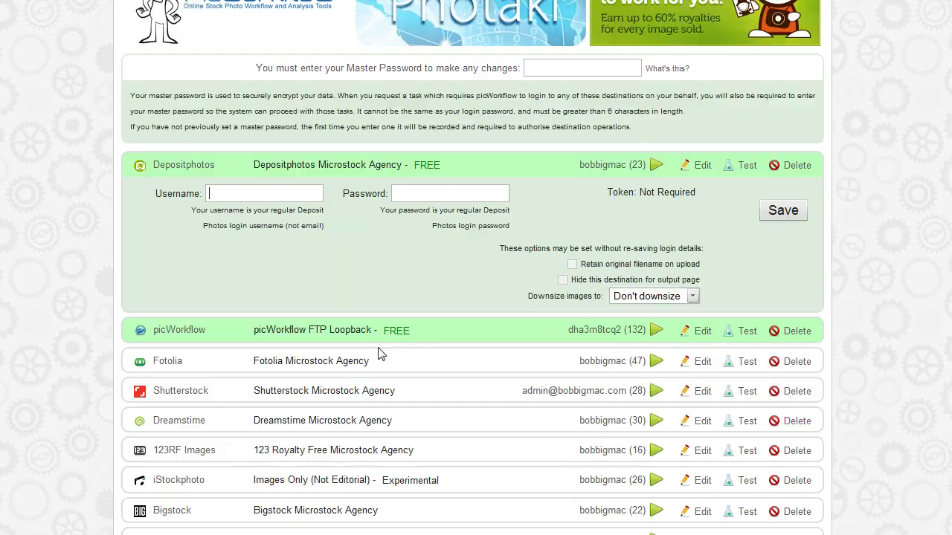
{"action": "left_click", "coordinate": [701, 323]}
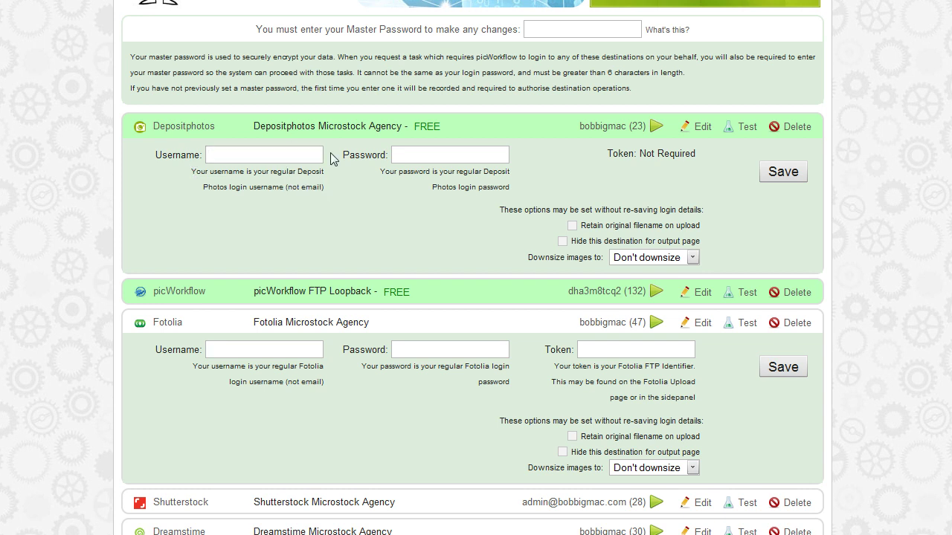
{"action": "left_click", "coordinate": [321, 156]}
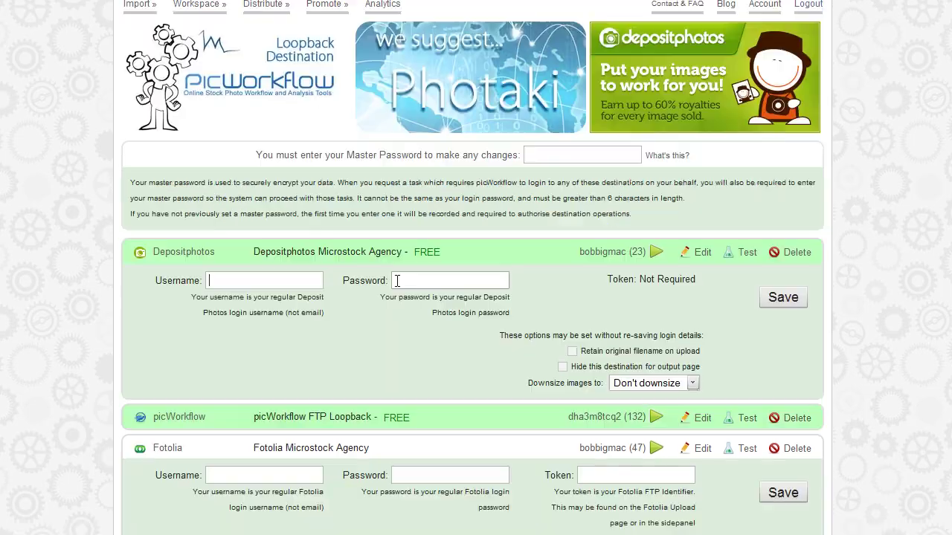
{"action": "scroll", "coordinate": [417, 327], "scroll_direction": "up", "scroll_amount": 1}
{"action": "scroll", "coordinate": [419, 329], "scroll_direction": "down", "scroll_amount": 3}
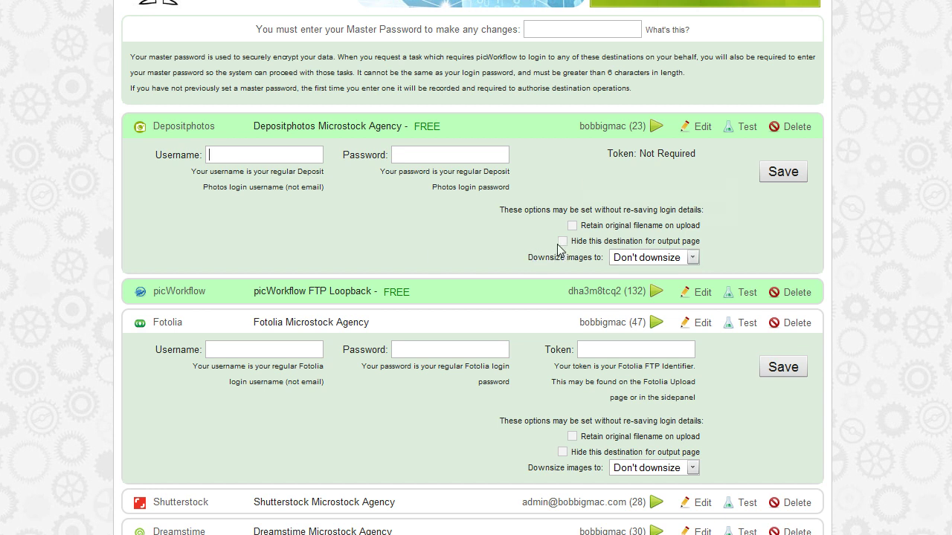
Check the Depositphotos and Fotolia downsize options, leaving both at Don't downsize.
{"action": "mouse_move", "coordinate": [560, 249]}
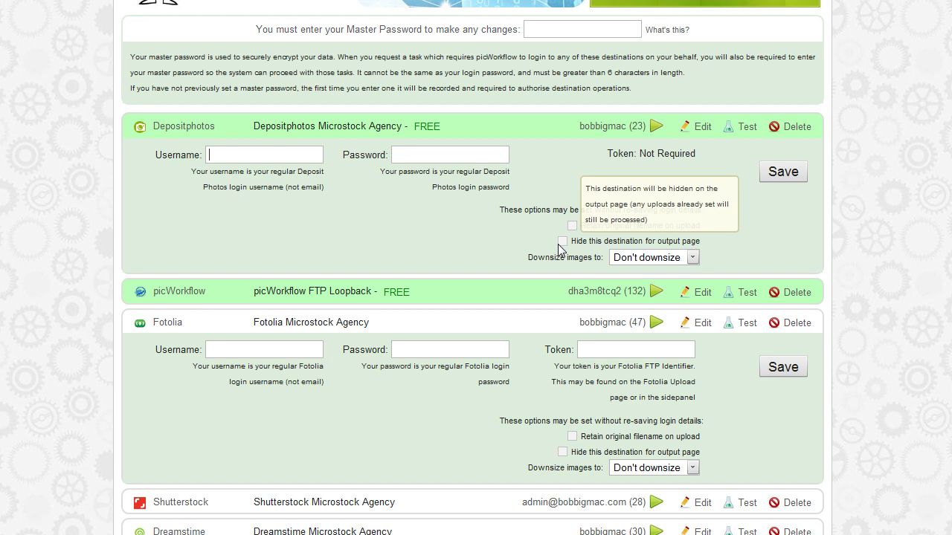
{"action": "mouse_move", "coordinate": [667, 258]}
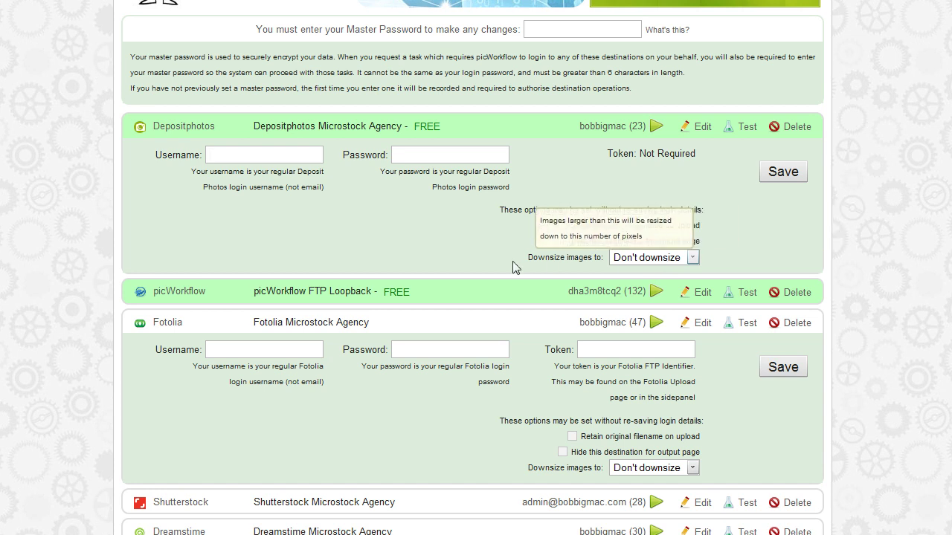
{"action": "left_click", "coordinate": [664, 258]}
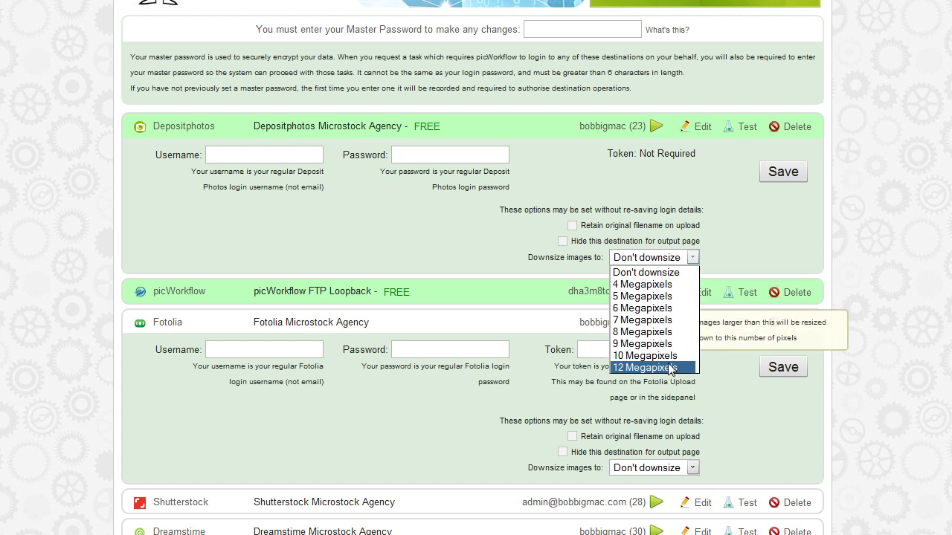
{"action": "left_click", "coordinate": [747, 251]}
{"action": "left_click", "coordinate": [685, 256]}
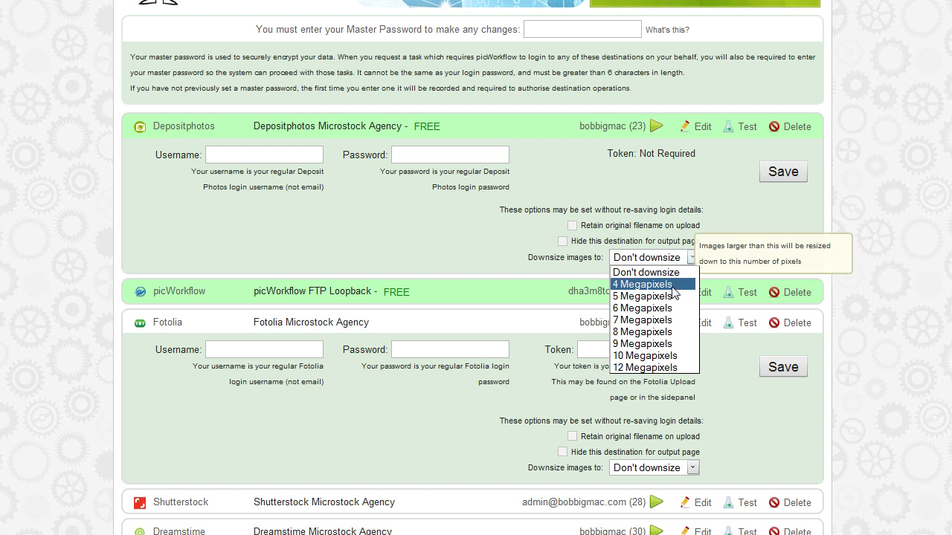
{"action": "left_click", "coordinate": [748, 248]}
{"action": "scroll", "coordinate": [748, 249], "scroll_direction": "down", "scroll_amount": 3}
{"action": "left_click", "coordinate": [688, 202]}
{"action": "left_click", "coordinate": [685, 216]}
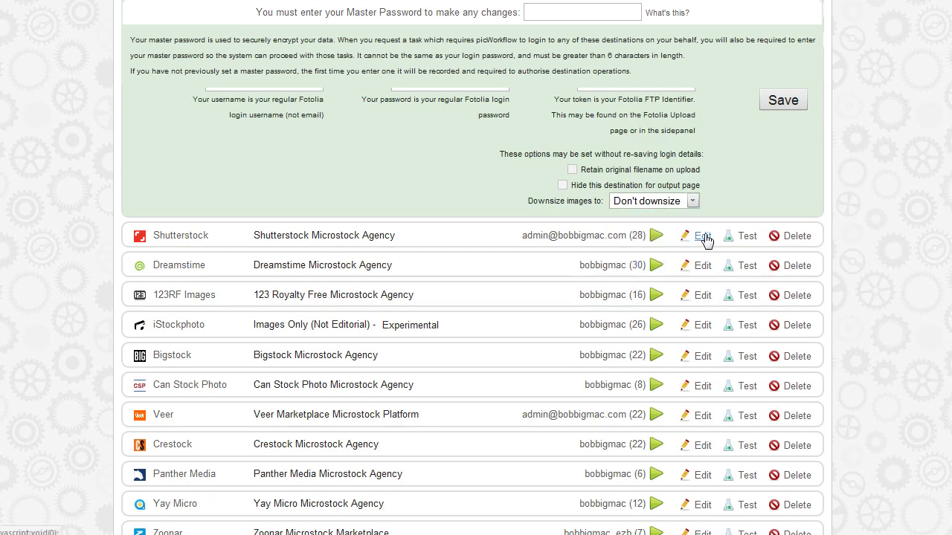
Expand the Shutterstock and Dreamstime login forms and review their downsize choices without changes.
{"action": "left_click", "coordinate": [701, 236]}
{"action": "left_click", "coordinate": [658, 382]}
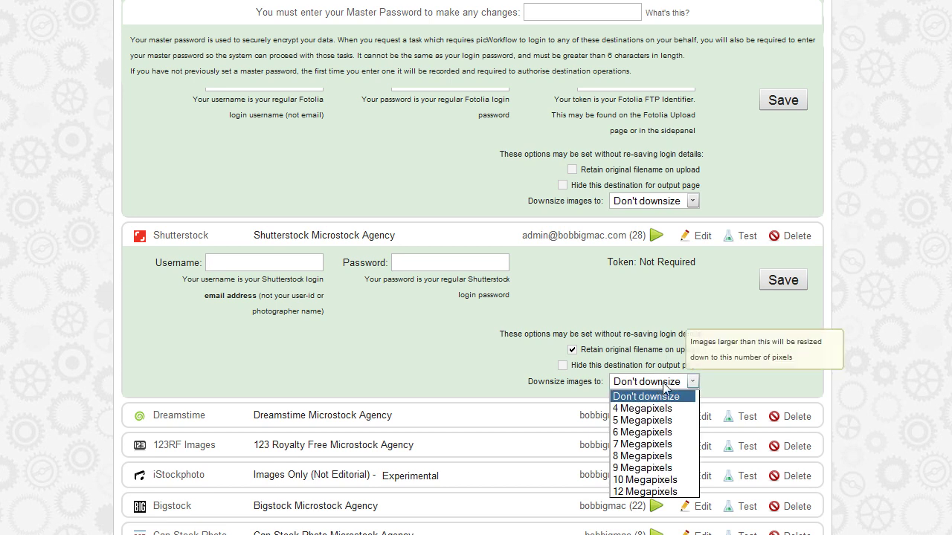
{"action": "left_click", "coordinate": [662, 389]}
{"action": "left_click", "coordinate": [704, 418]}
{"action": "scroll", "coordinate": [617, 446], "scroll_direction": "down", "scroll_amount": 2}
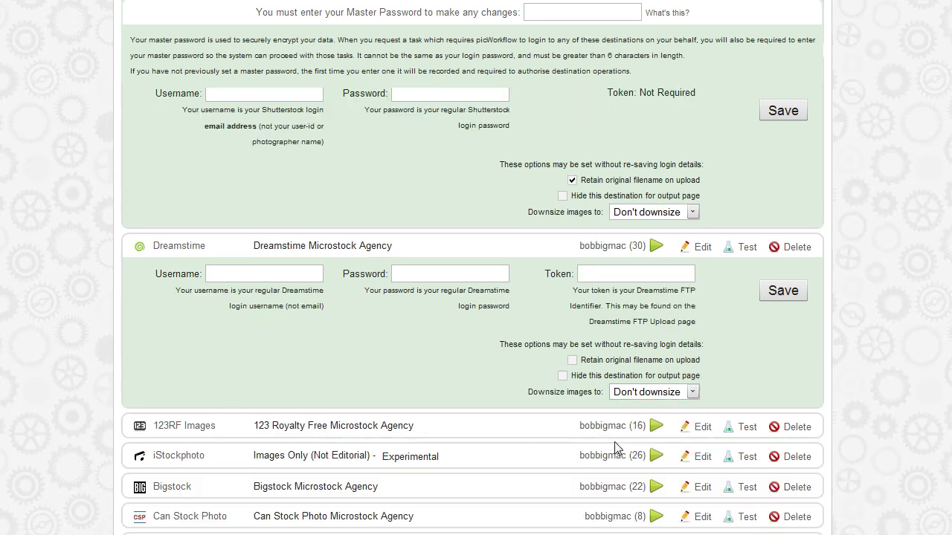
{"action": "left_click", "coordinate": [638, 393]}
{"action": "left_click", "coordinate": [638, 393]}
{"action": "left_click", "coordinate": [638, 392]}
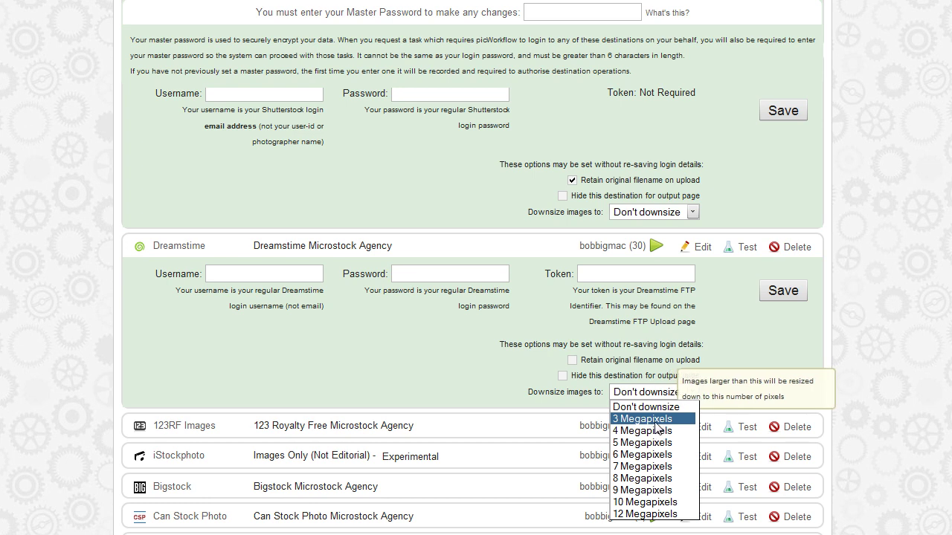
{"action": "left_click", "coordinate": [655, 211]}
Recheck Shutterstock's and Fotolia's downsize choices, keeping Don't downsize.
{"action": "left_click", "coordinate": [667, 214]}
{"action": "left_click", "coordinate": [667, 214]}
{"action": "scroll", "coordinate": [684, 290], "scroll_direction": "up", "scroll_amount": 3}
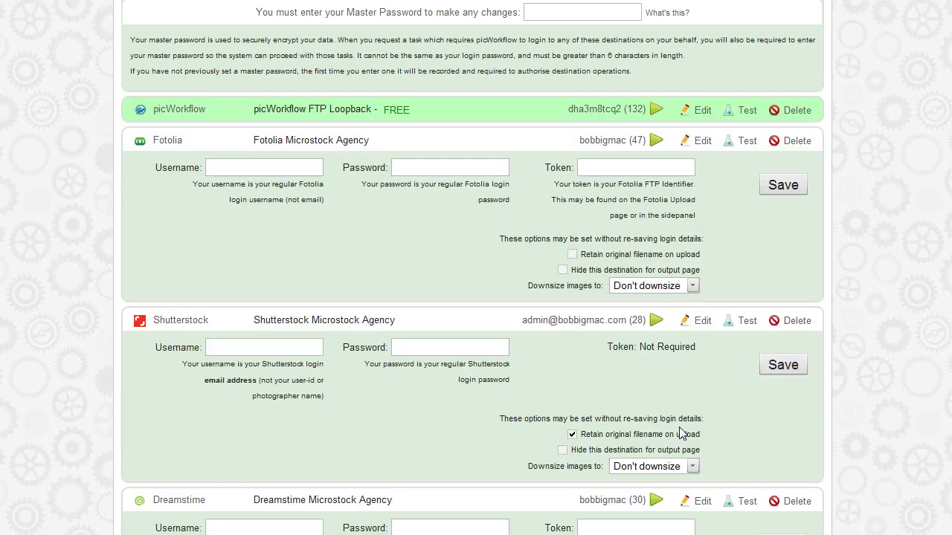
{"action": "left_click", "coordinate": [669, 465]}
{"action": "left_click", "coordinate": [670, 465]}
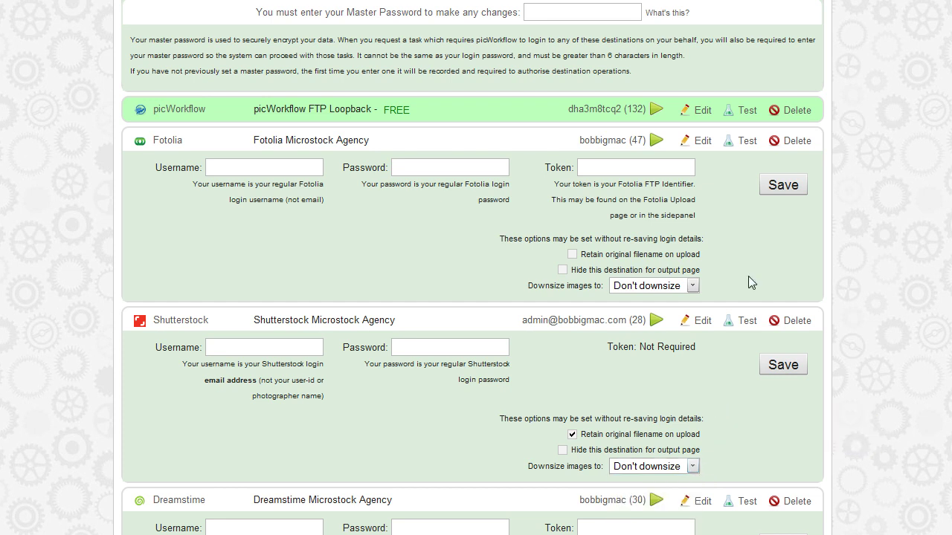
{"action": "left_click", "coordinate": [688, 288]}
{"action": "left_click", "coordinate": [687, 290]}
{"action": "scroll", "coordinate": [742, 276], "scroll_direction": "up", "scroll_amount": 3}
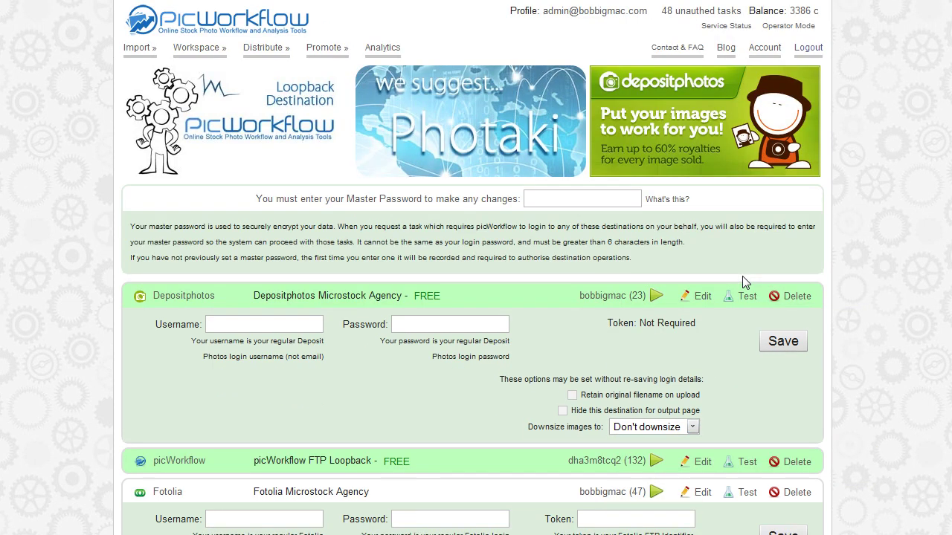
{"action": "mouse_move", "coordinate": [697, 429]}
{"action": "left_click", "coordinate": [572, 200]}
Enter the Depositphotos username, password and the master password, then save.
{"action": "type", "text": "bobbigmac"}
{"action": "key", "text": "Tab"}
{"action": "type", "text": "d•••••"}
{"action": "left_click", "coordinate": [559, 196]}
{"action": "type", "text": "•••••••"}
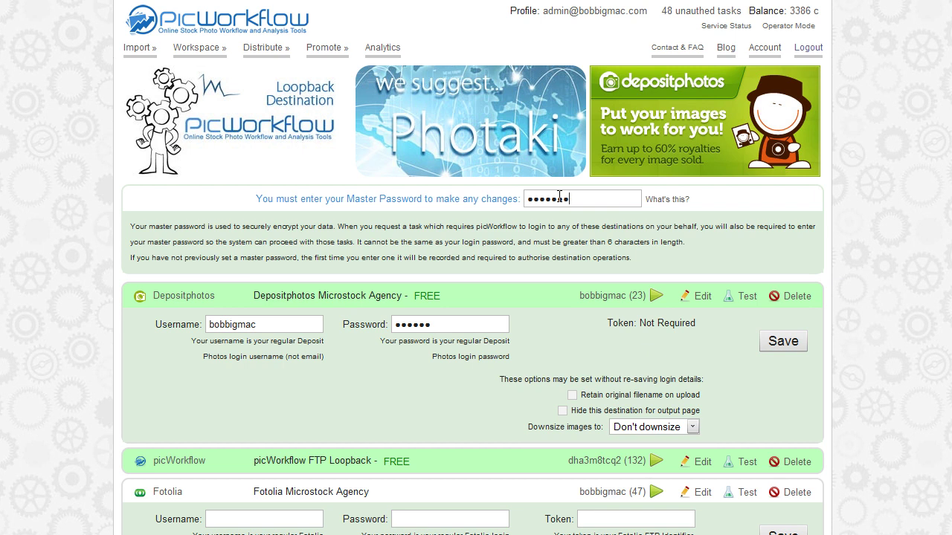
{"action": "left_click", "coordinate": [790, 346]}
Correct the master password after the save errors and save the Depositphotos login.
{"action": "left_click", "coordinate": [582, 198]}
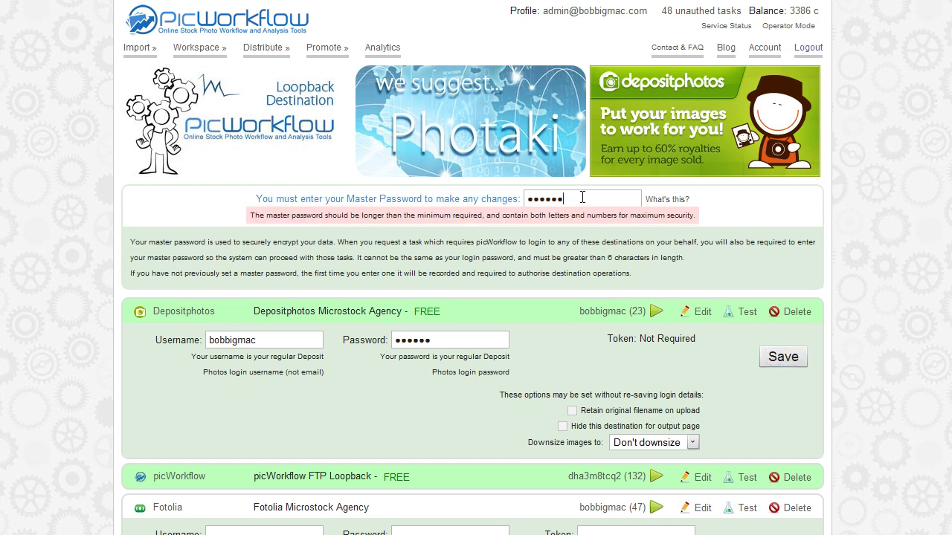
{"action": "type", "text": "123"}
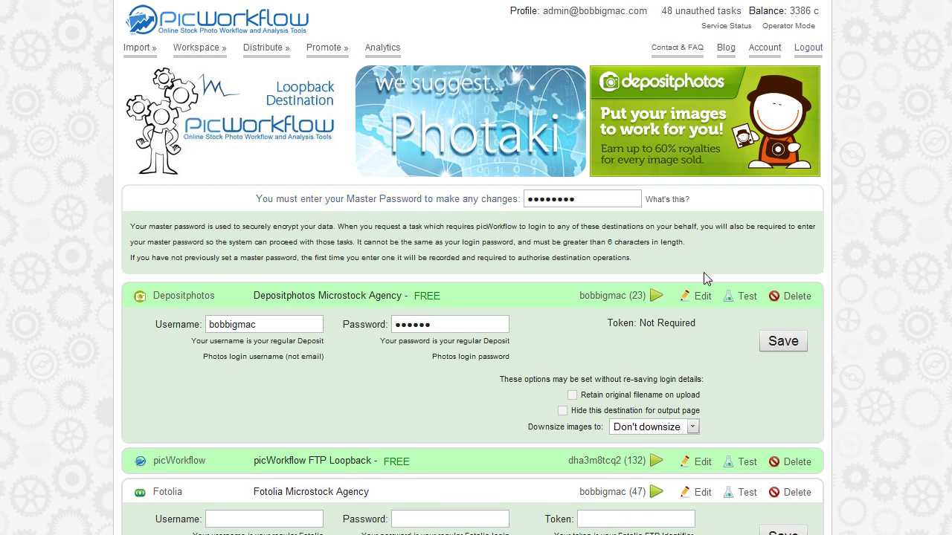
{"action": "left_click", "coordinate": [787, 342]}
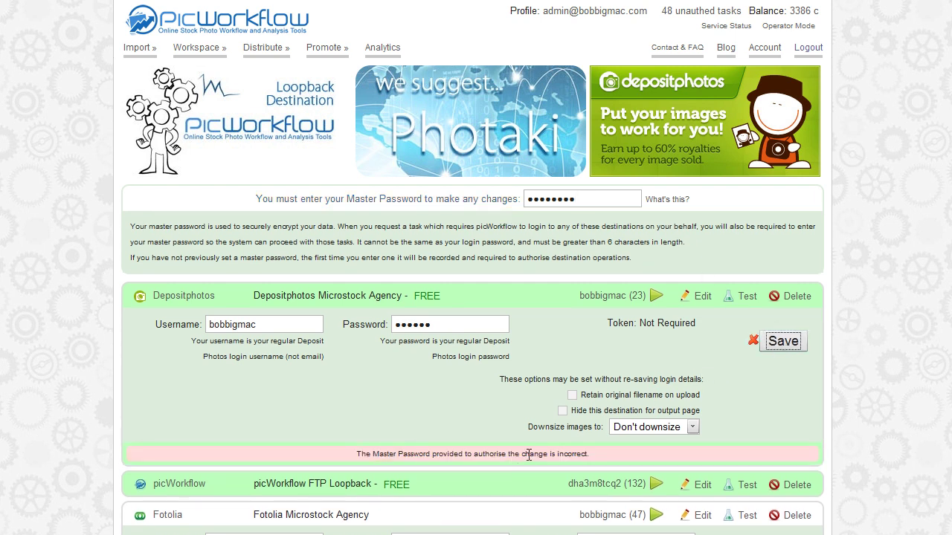
{"action": "left_click", "coordinate": [588, 198]}
{"action": "key", "text": "BackSpace"}
{"action": "key", "text": "BackSpace"}
{"action": "left_click", "coordinate": [790, 345]}
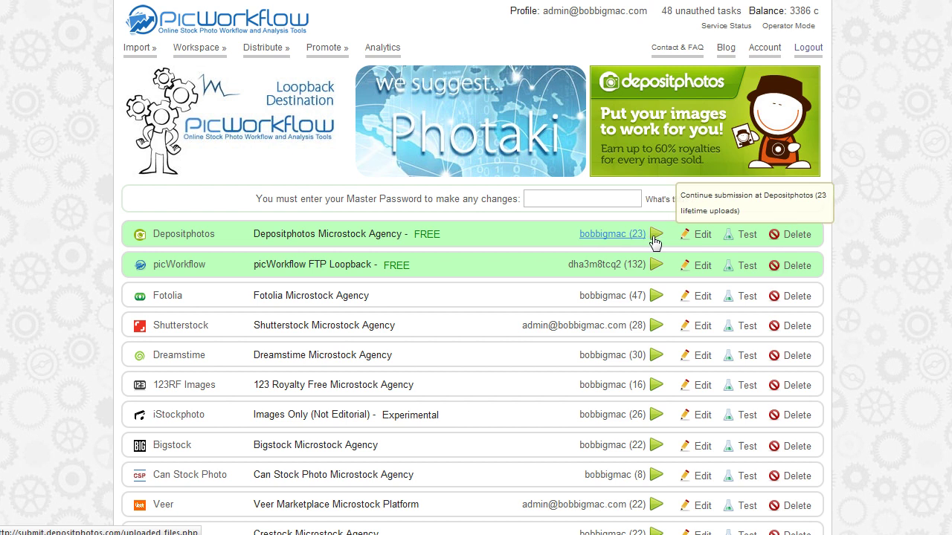
Open the Distribute grid, select the Close-up of beautiful woman with black-eye image, and return home.
{"action": "mouse_move", "coordinate": [272, 60]}
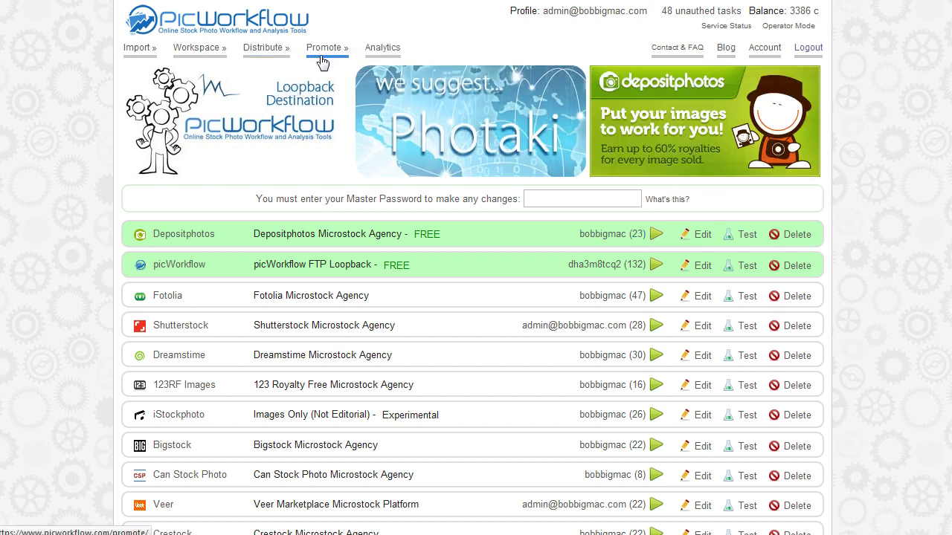
{"action": "left_click", "coordinate": [408, 265]}
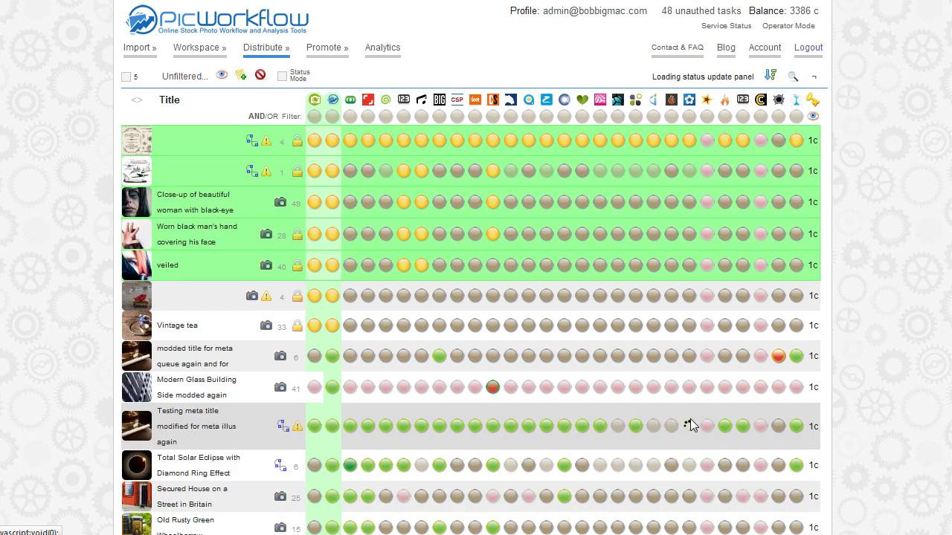
{"action": "mouse_move", "coordinate": [691, 432]}
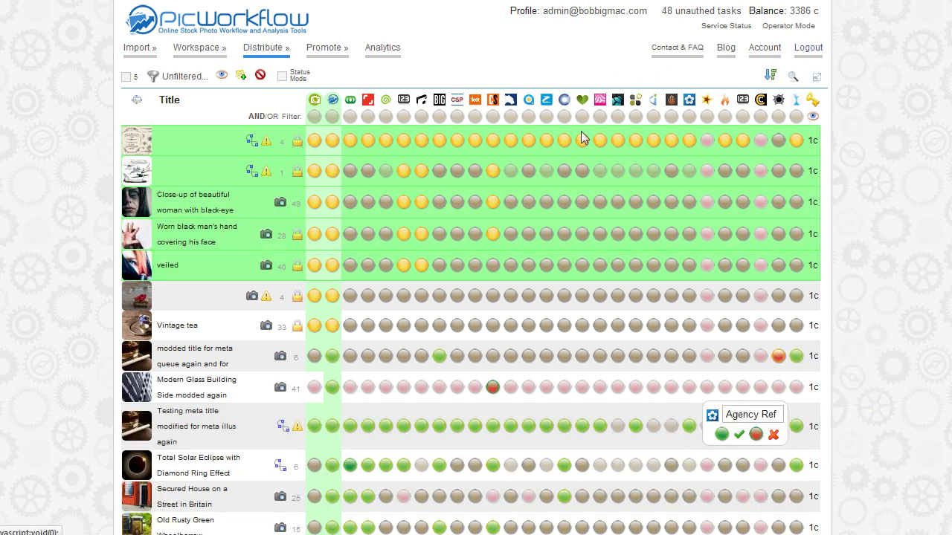
{"action": "left_click", "coordinate": [553, 187]}
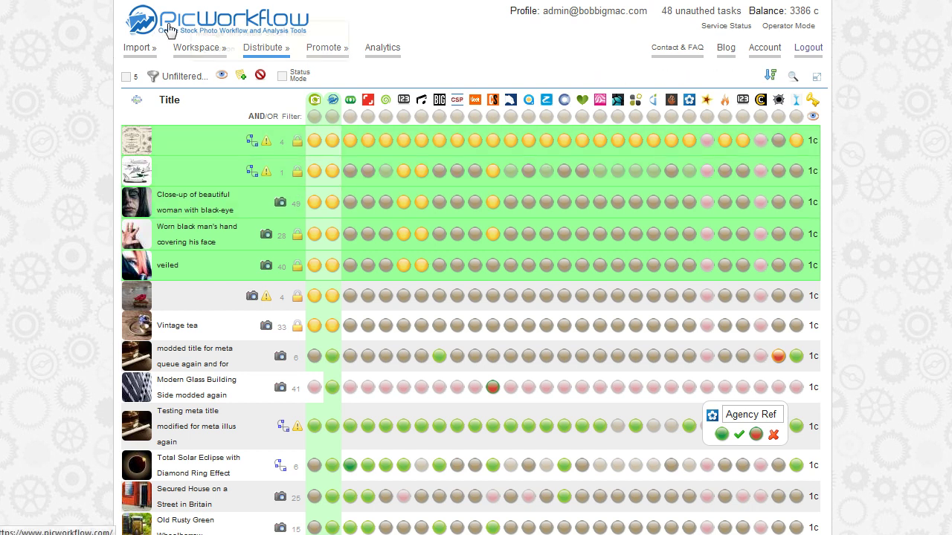
{"action": "left_click", "coordinate": [227, 16]}
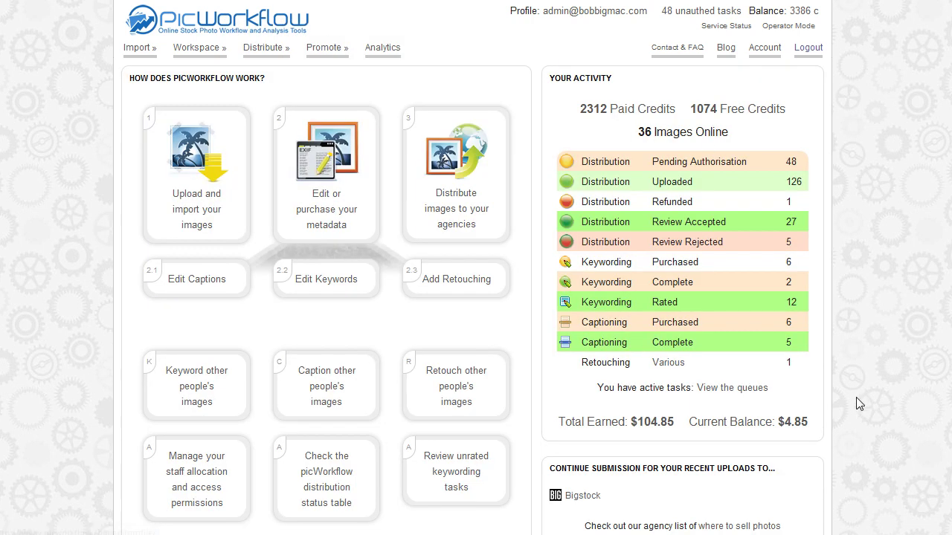
Open View the queues to show the distribution queue and 142 queued operator tasks.
{"action": "left_click", "coordinate": [739, 388]}
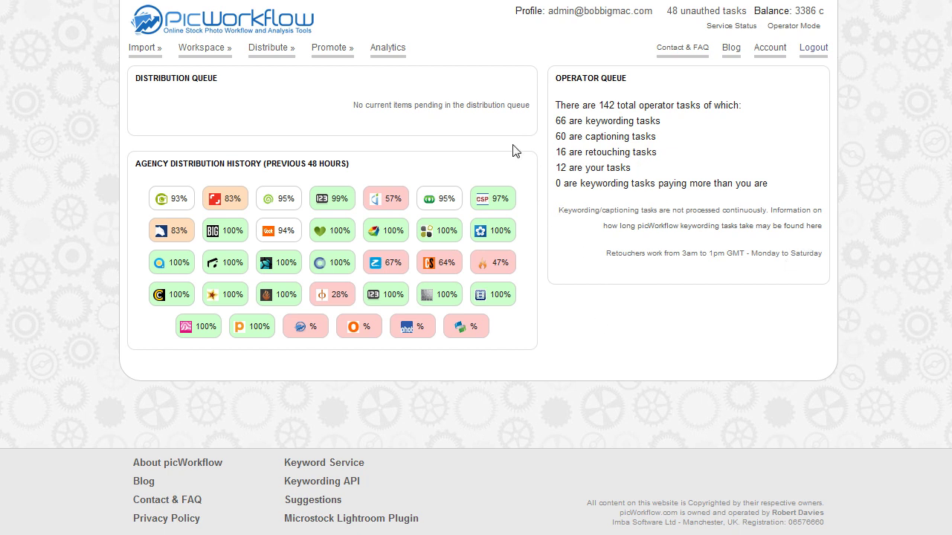
Reopen the Distribute grid, click into the Master Password box, then return to the dashboard.
{"action": "left_click", "coordinate": [276, 51]}
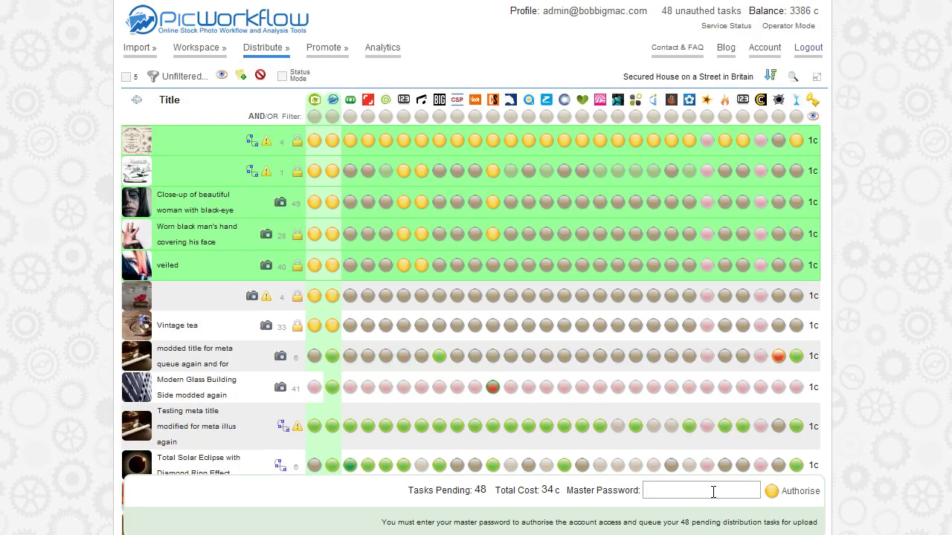
{"action": "left_click", "coordinate": [725, 492]}
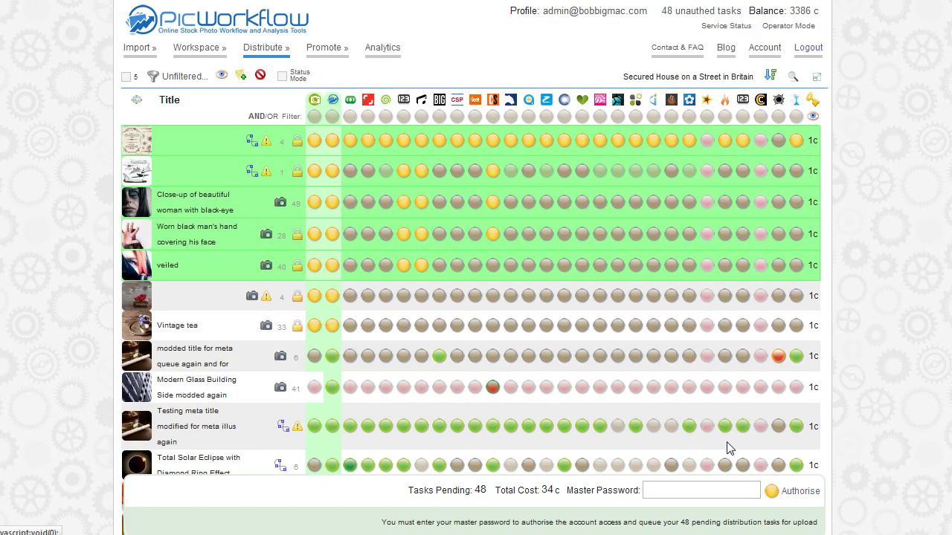
{"action": "mouse_move", "coordinate": [216, 54]}
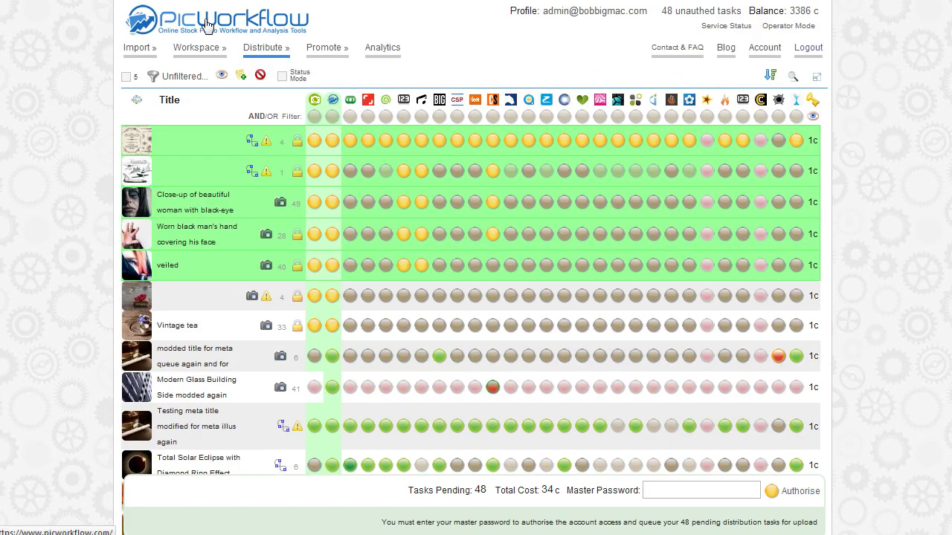
{"action": "left_click", "coordinate": [208, 24]}
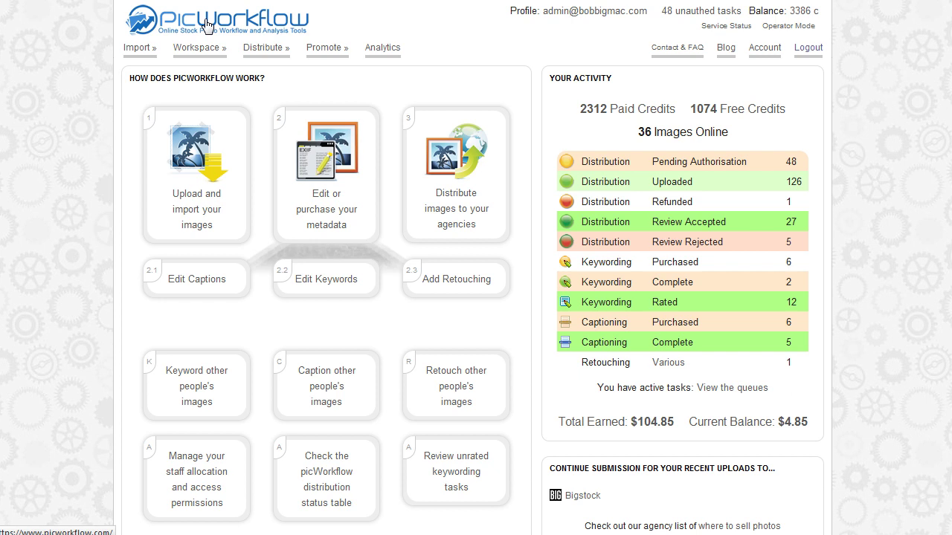